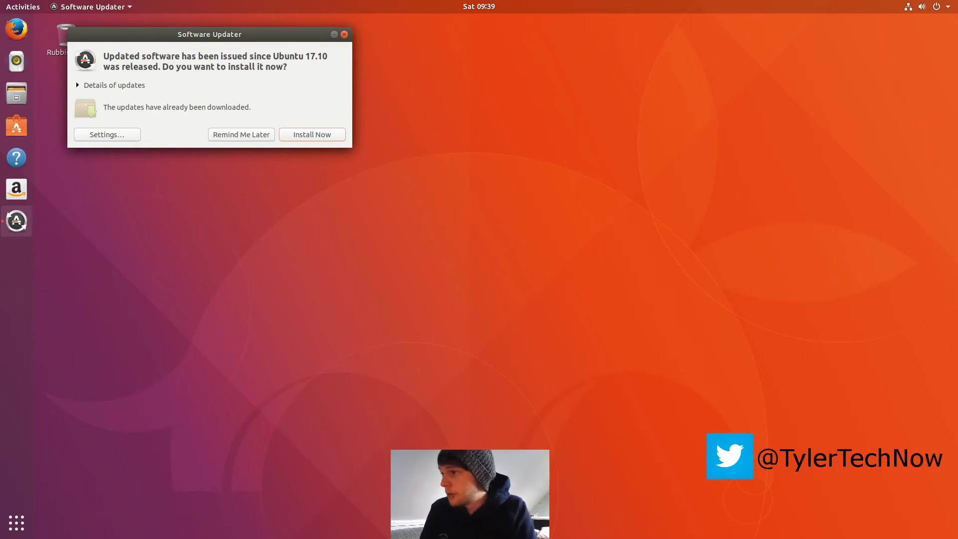
Step: Install the downloaded updates with the account password and recentre the Software Updater window
click(312, 134)
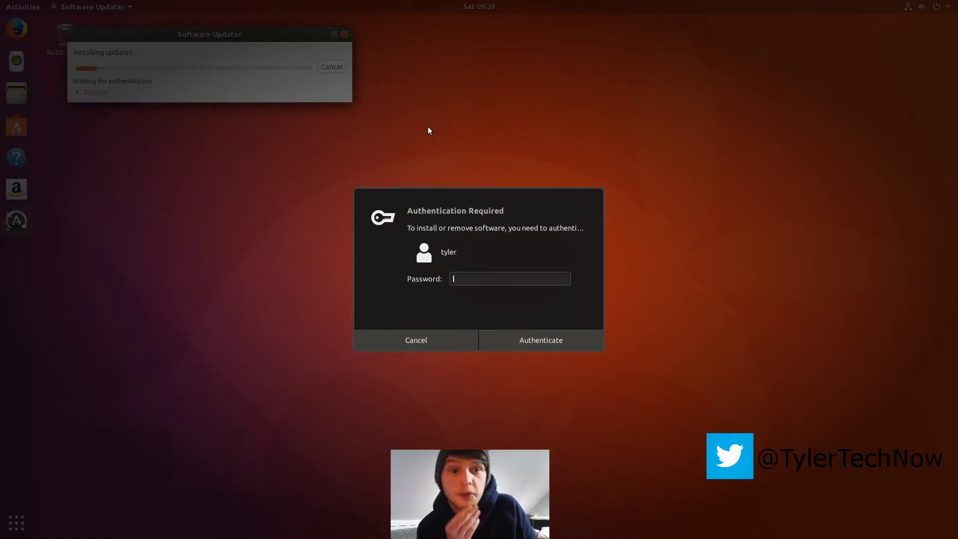
text(********)
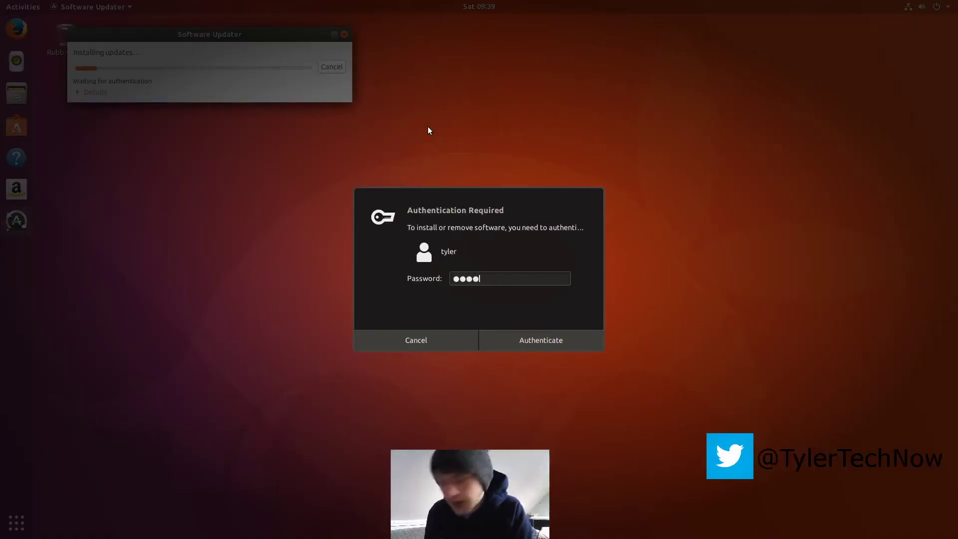
key(Return)
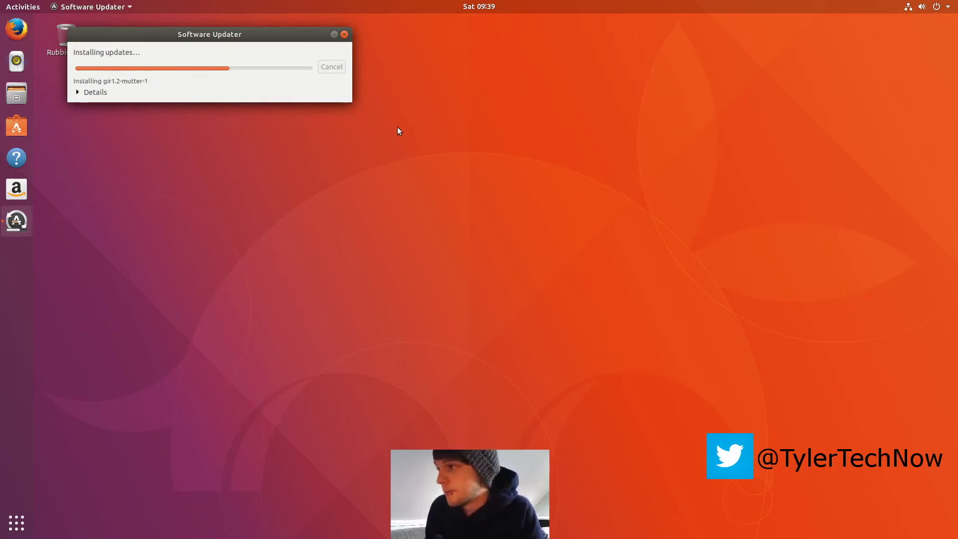
drag(285, 35, 794, 45)
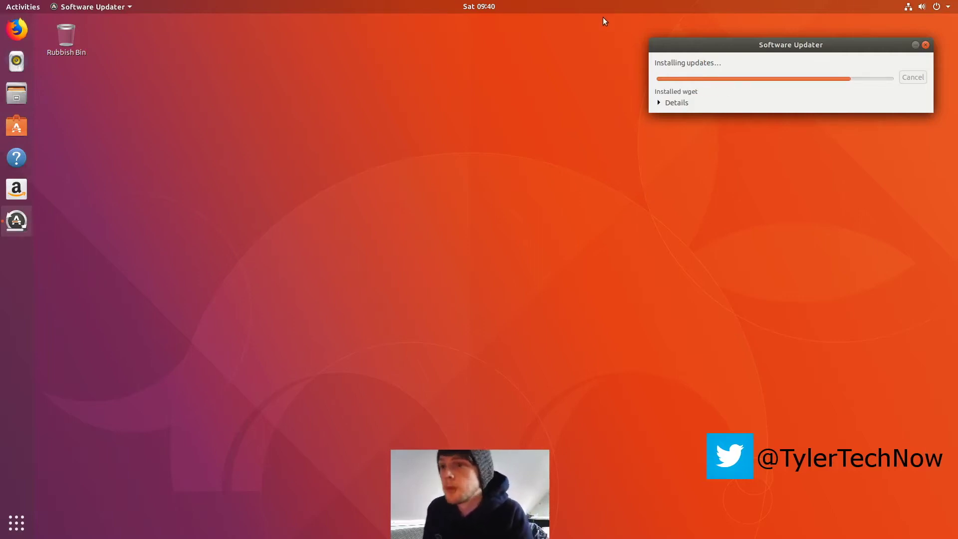
drag(740, 45, 648, 51)
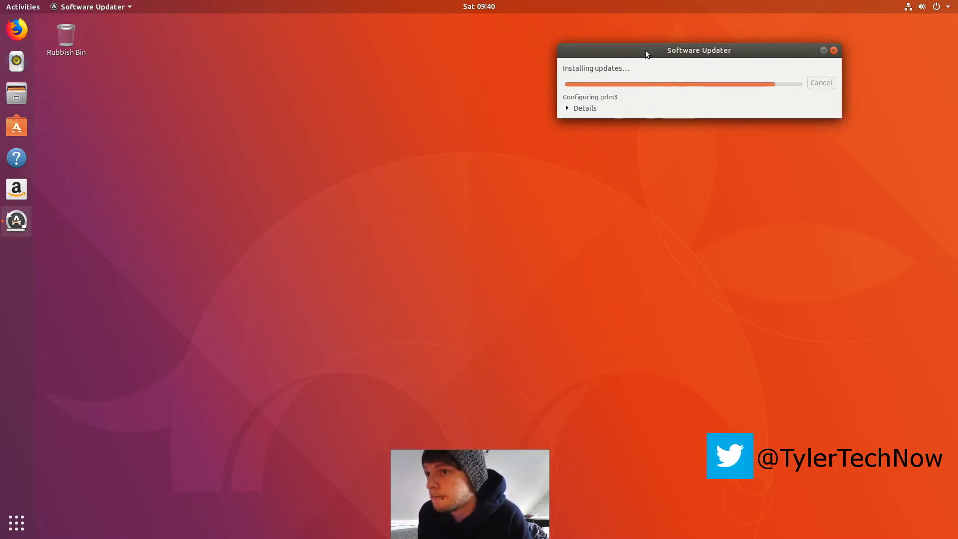
drag(645, 50, 433, 209)
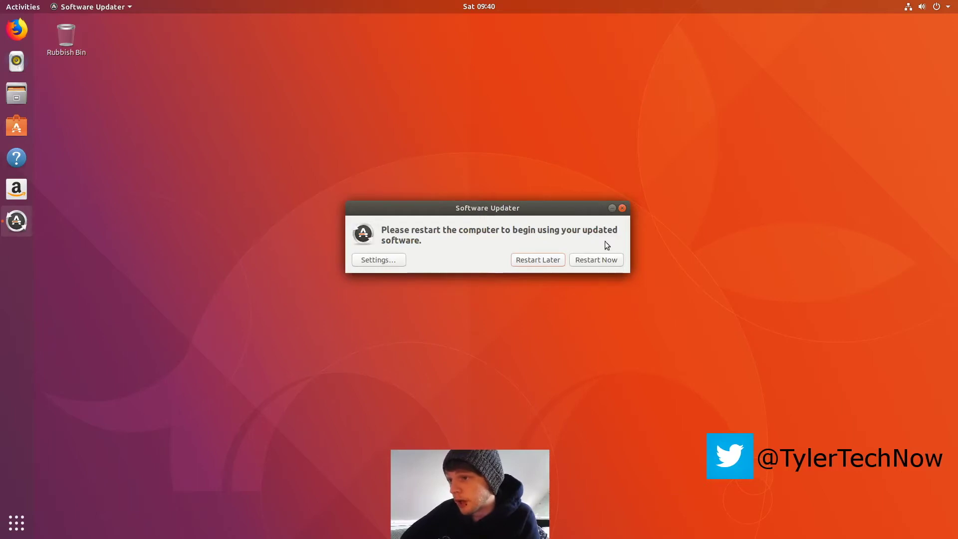
Step: Restart Ubuntu to apply the updates, then dismiss the host Start menu after reboot
click(607, 262)
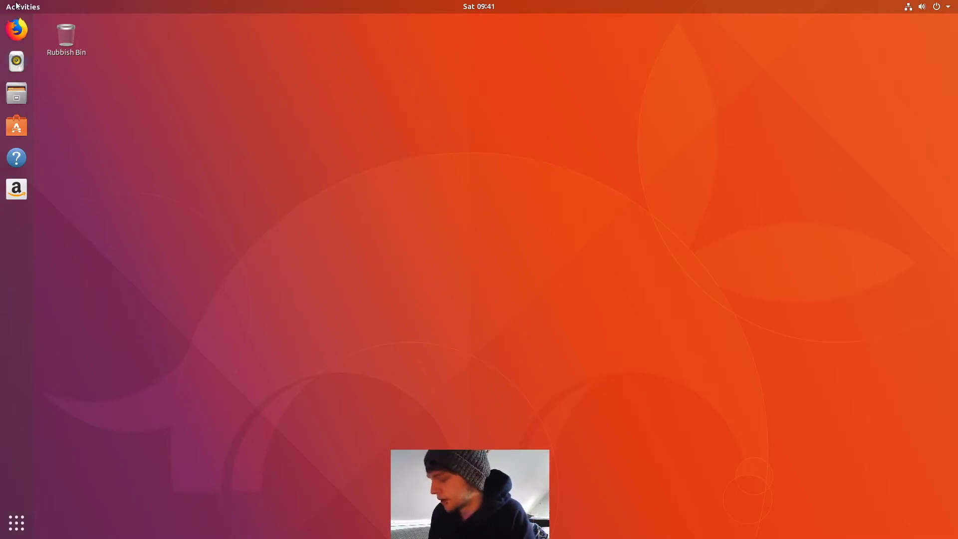
key(super)
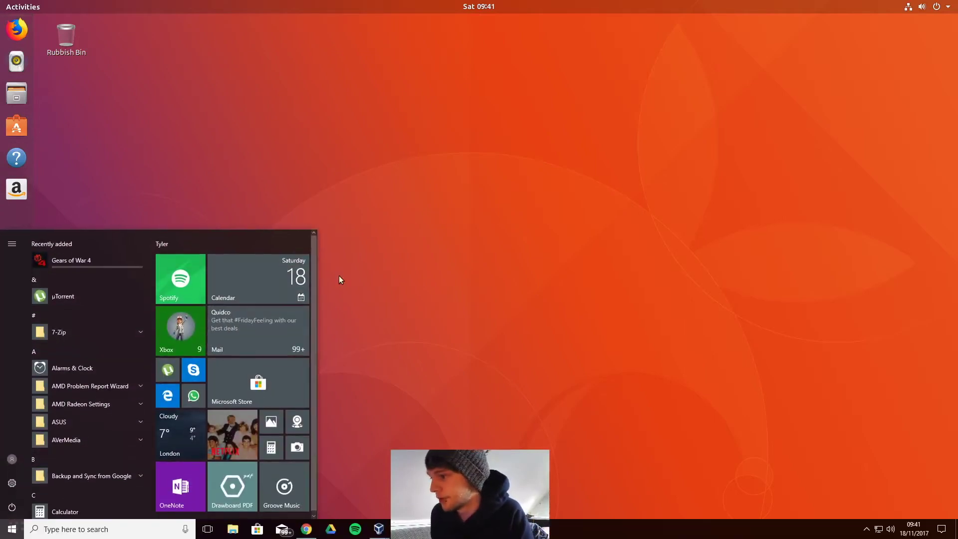
click(413, 258)
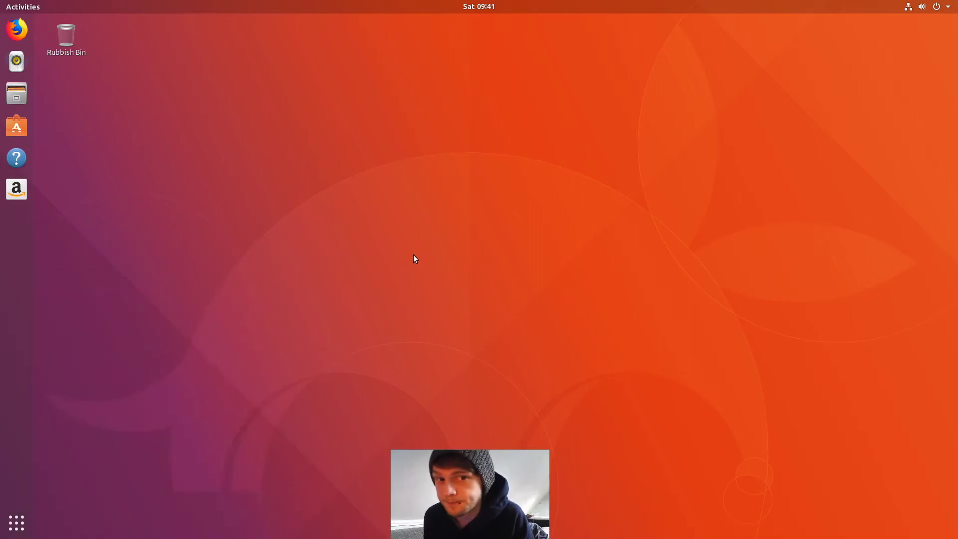
click(15, 536)
text(about)
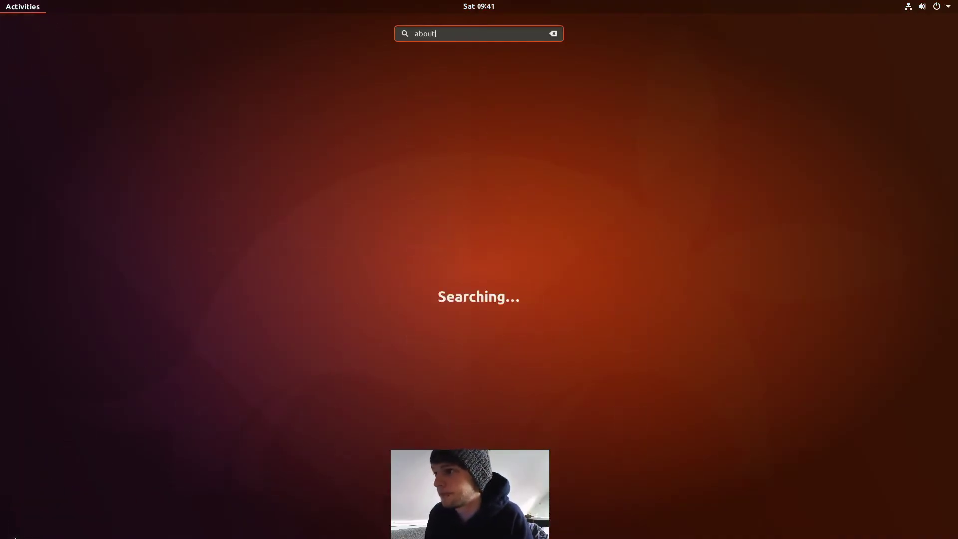
key(Escape)
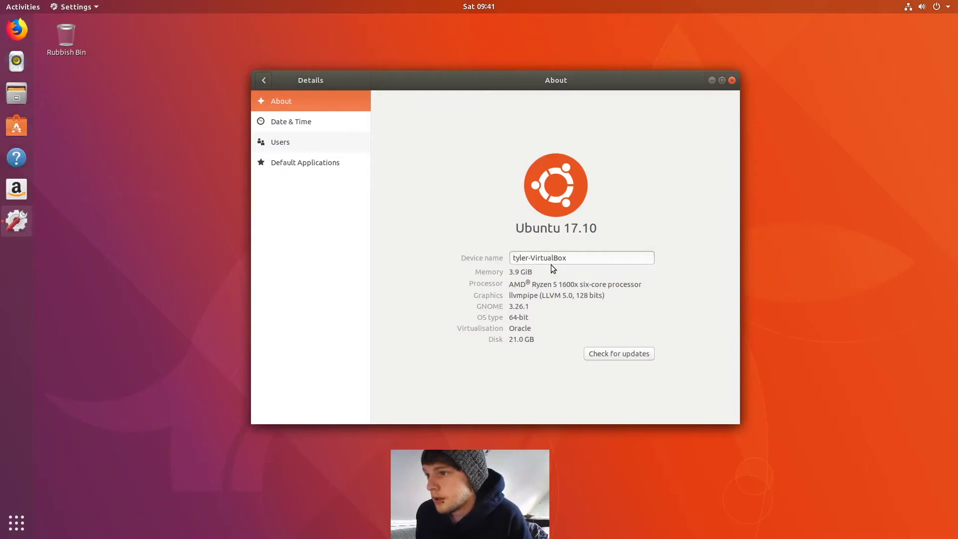
drag(515, 228, 607, 229)
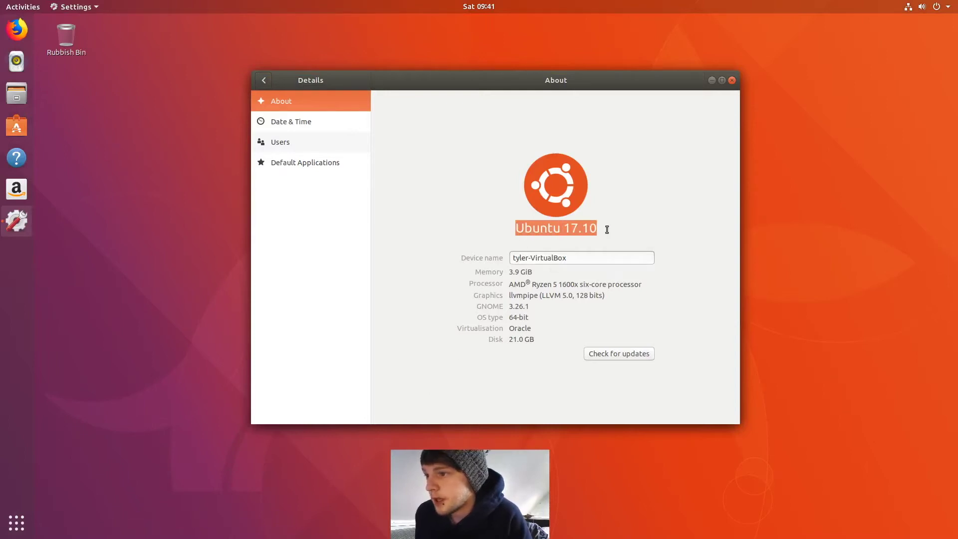
drag(532, 271, 511, 271)
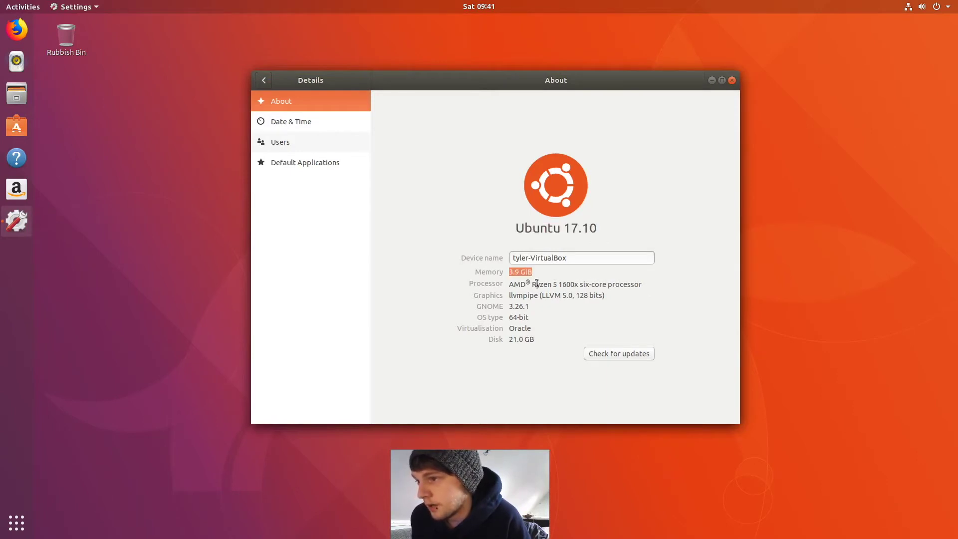
drag(514, 284, 646, 285)
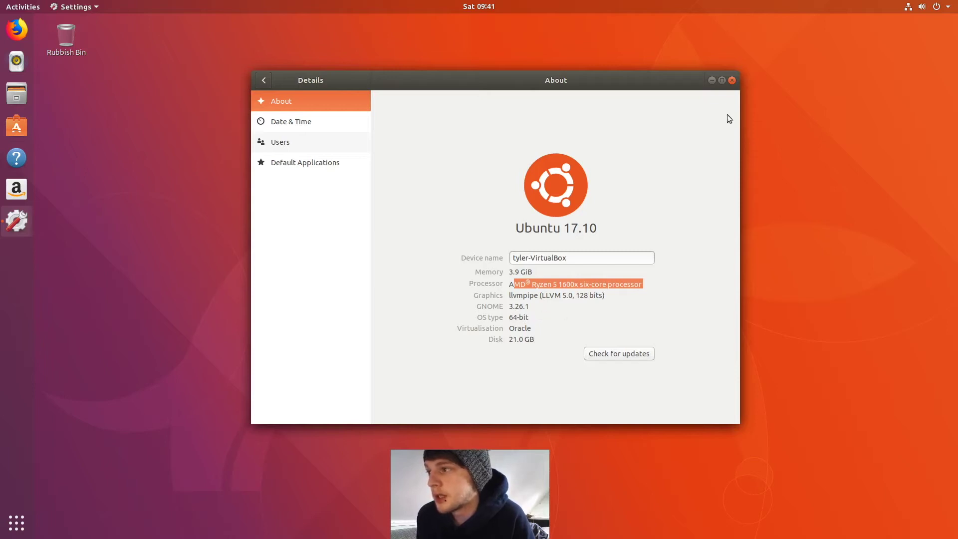
click(329, 164)
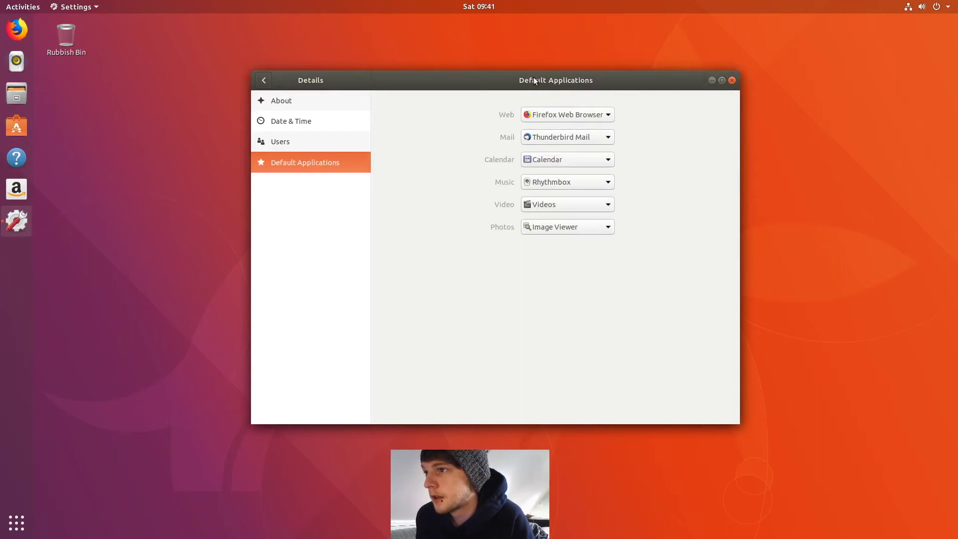
drag(533, 77, 489, 64)
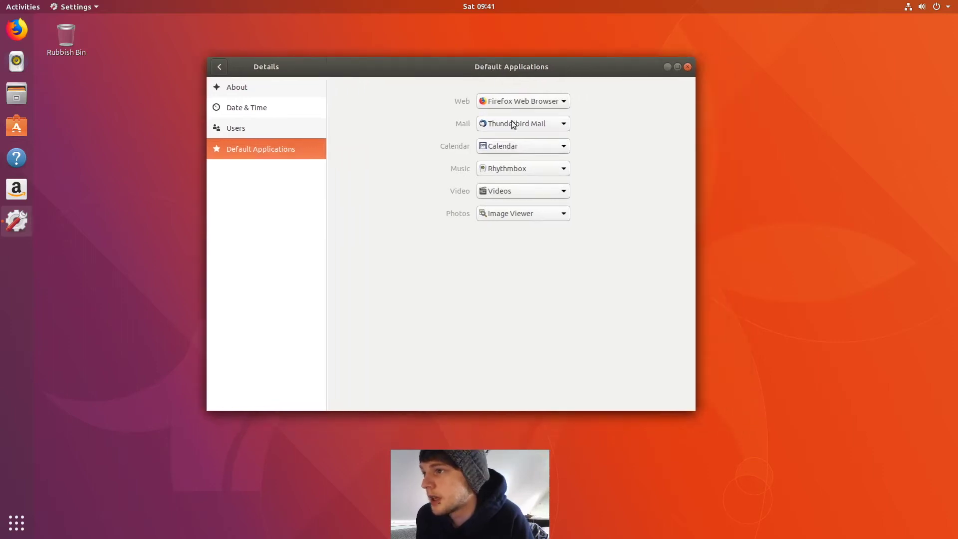
click(688, 67)
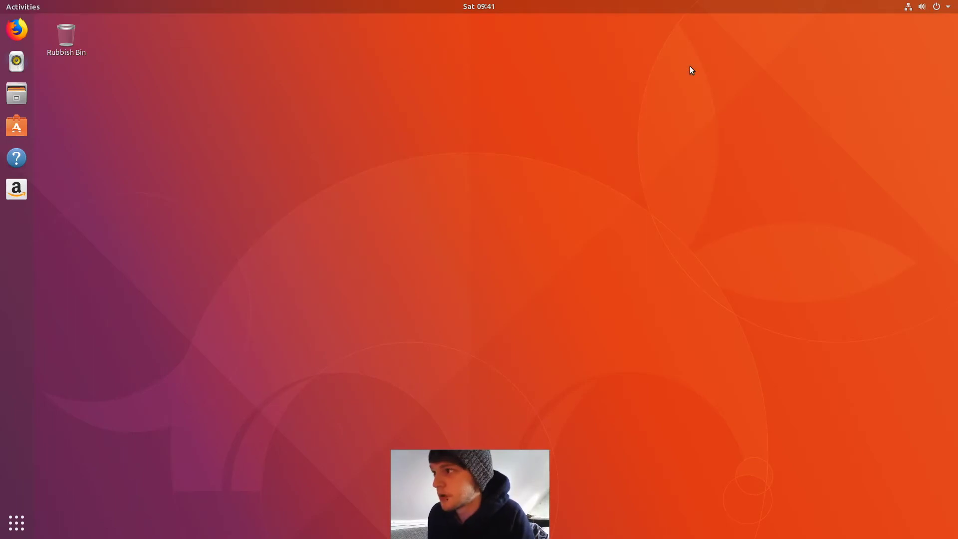
Step: Install htop with 'sudo apt-get install htop' in a new terminal
key(ctrl+alt+t)
text(sudo)
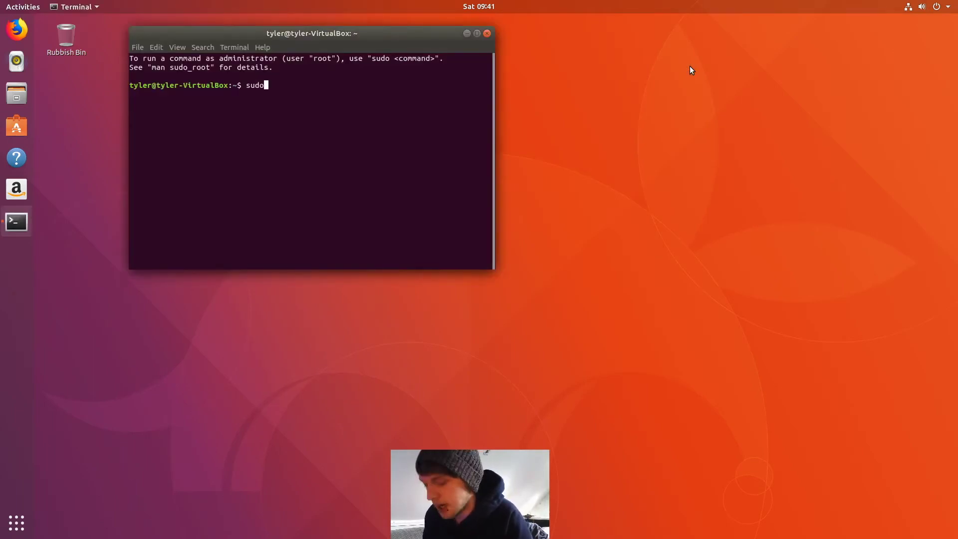
text( apt-g)
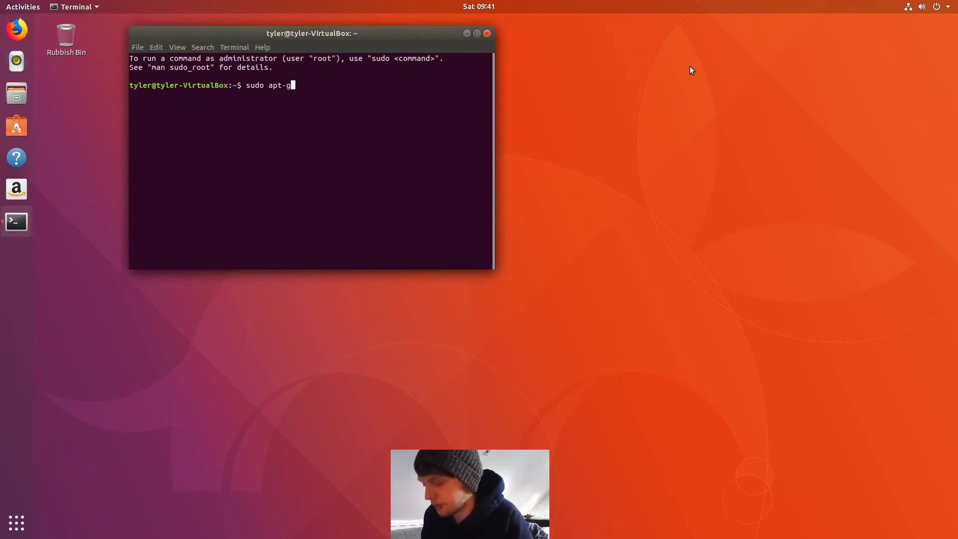
text(et install htop)
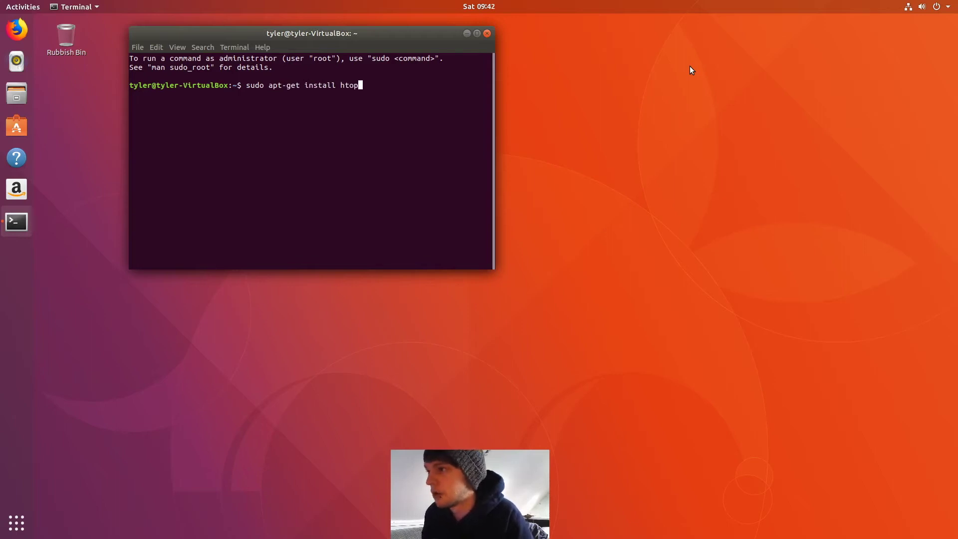
key(Return)
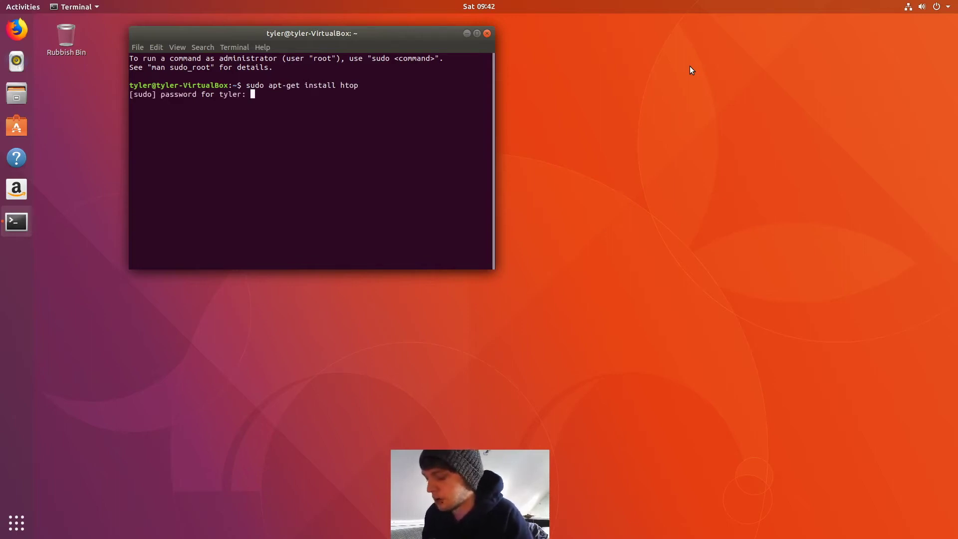
key(Return)
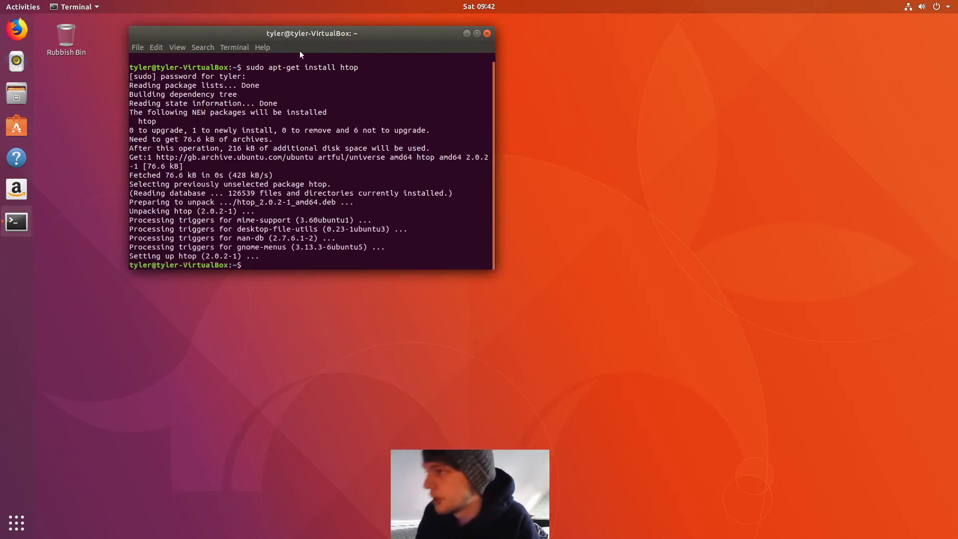
Step: Run htop, then close the terminal and confirm killing the running process
drag(295, 33, 434, 50)
text(hto)
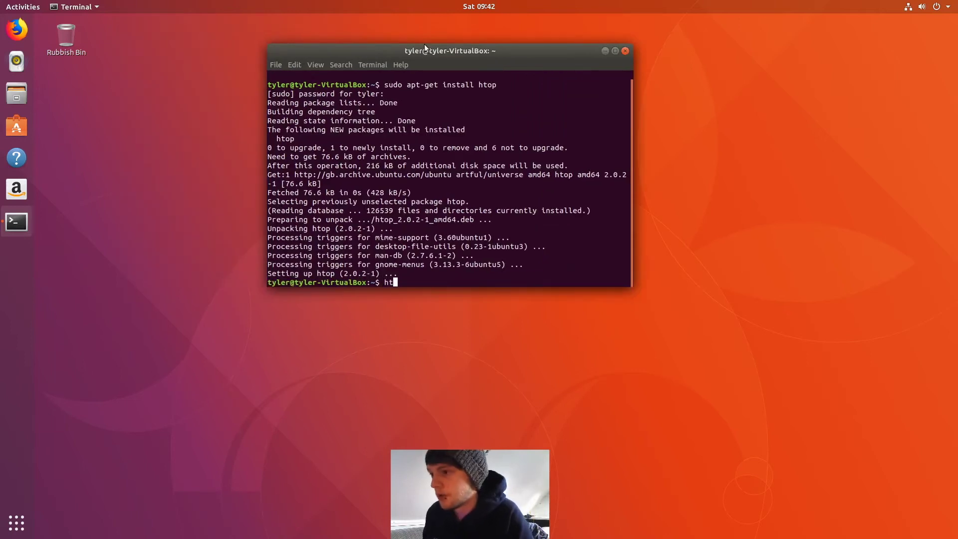
text(p)
key(Return)
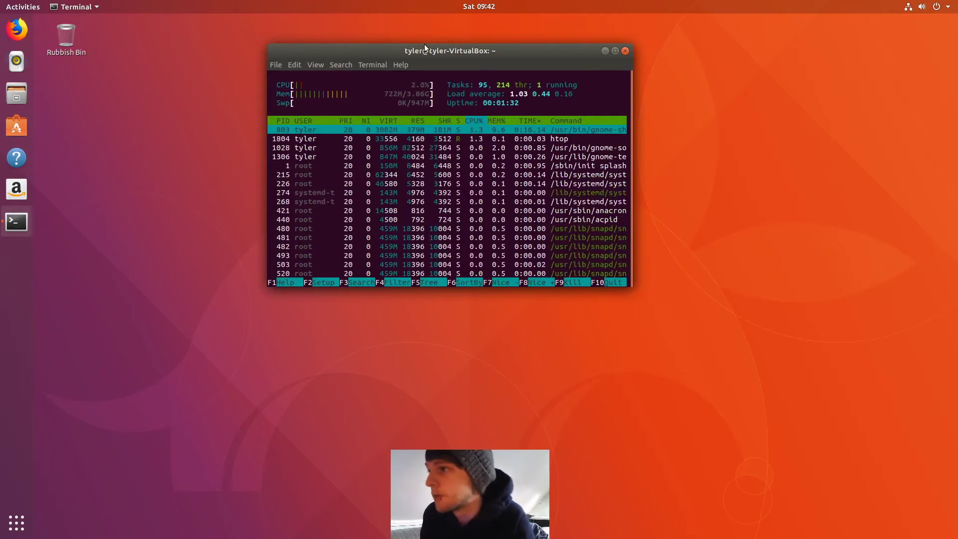
click(276, 64)
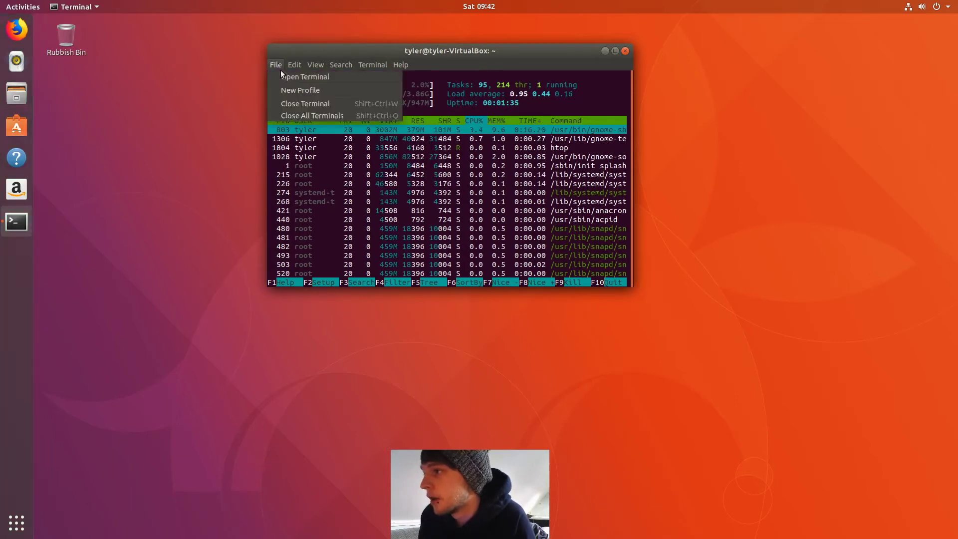
click(295, 103)
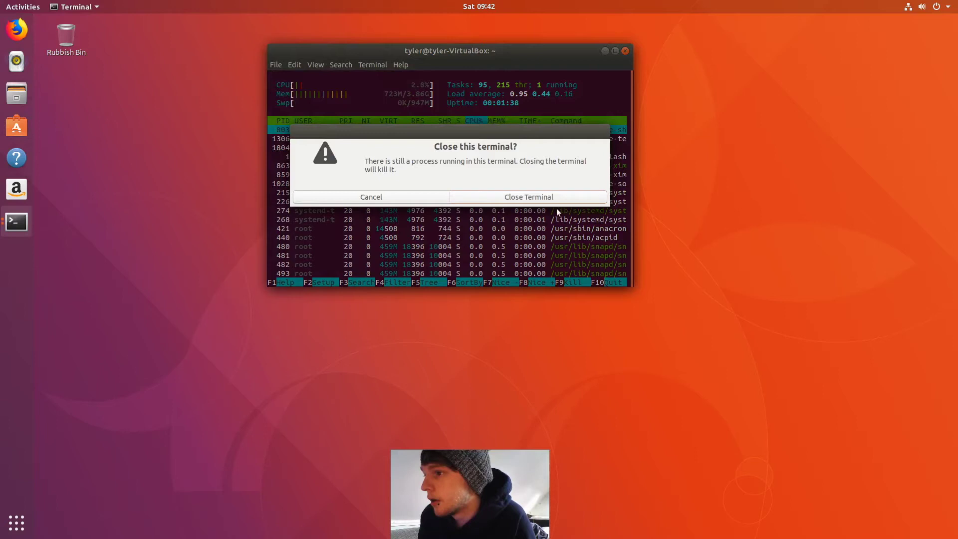
click(552, 197)
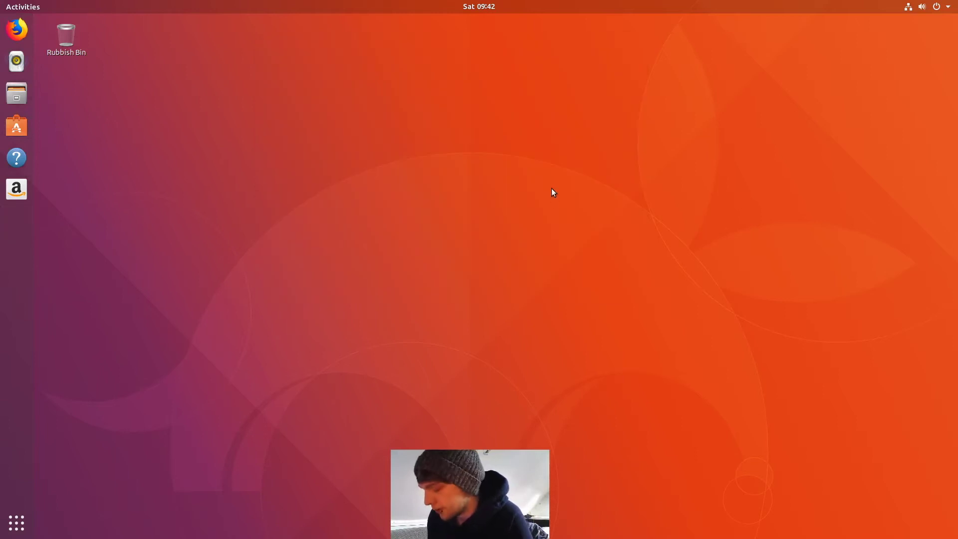
Step: Run 'sudo apt-get install moka-icon-theme' in a new terminal and confirm the three icon packages
key(ctrl+alt+t)
text(sudo apt-ge)
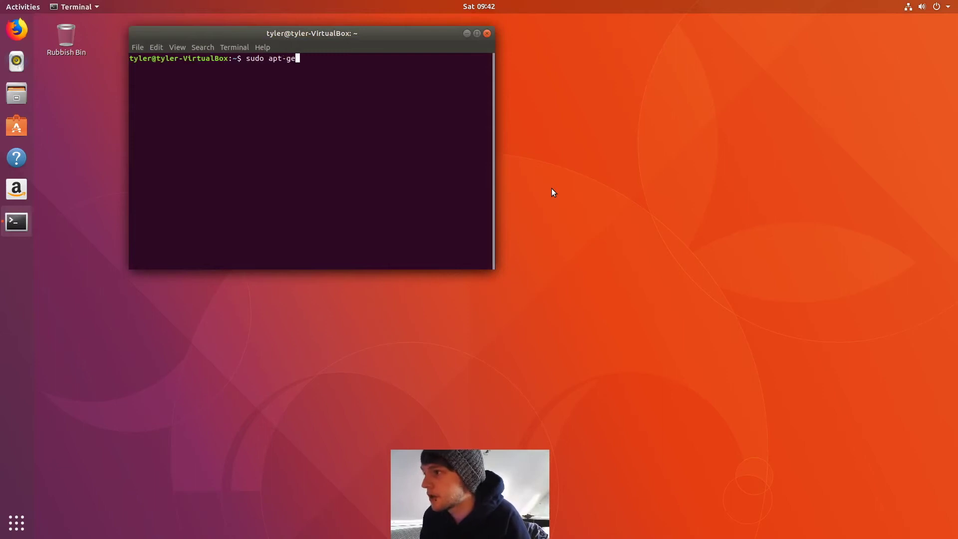
text(t install)
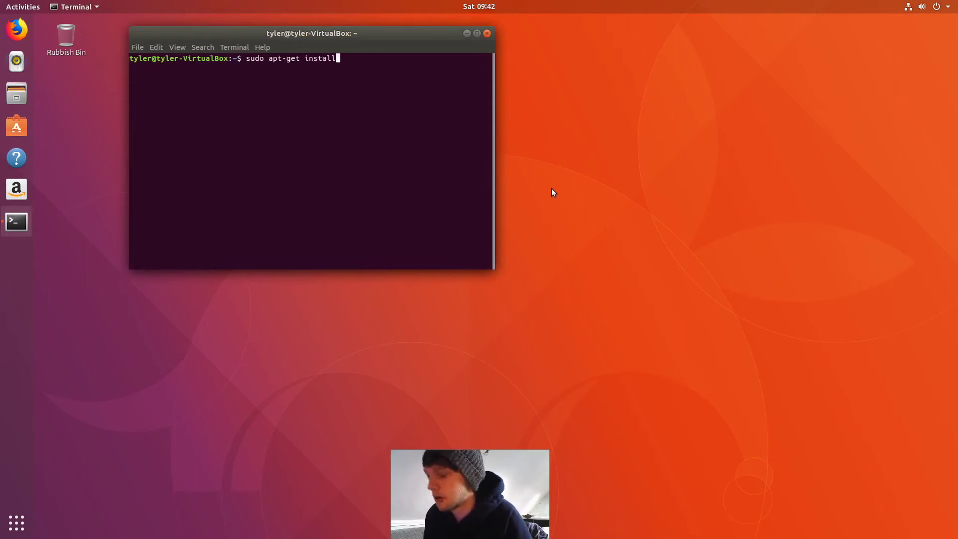
text( moka-icon0)
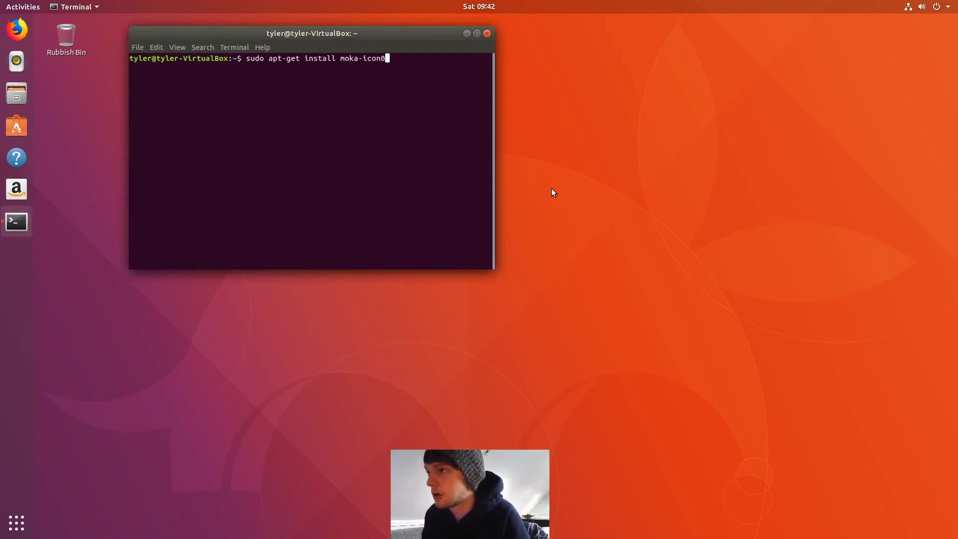
key(BackSpace)
text(-)
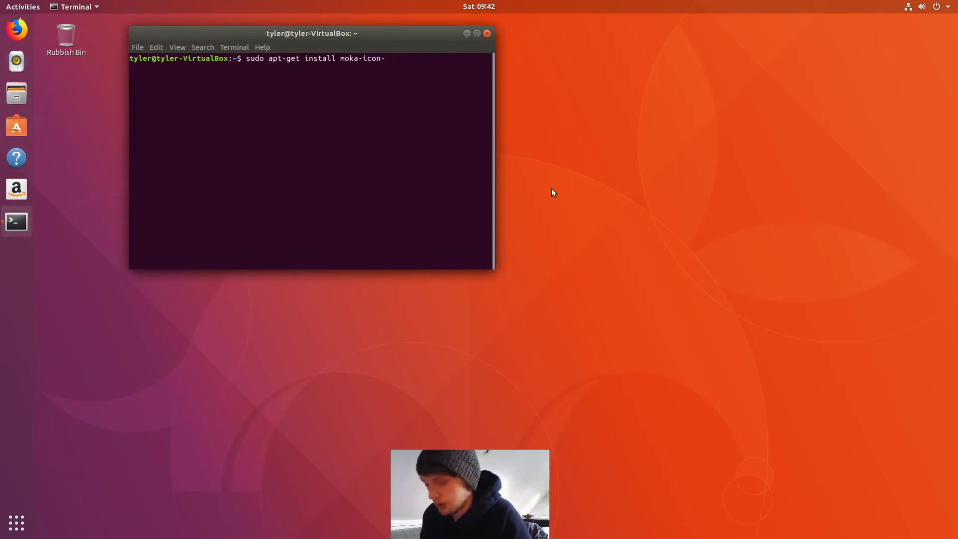
text(theme)
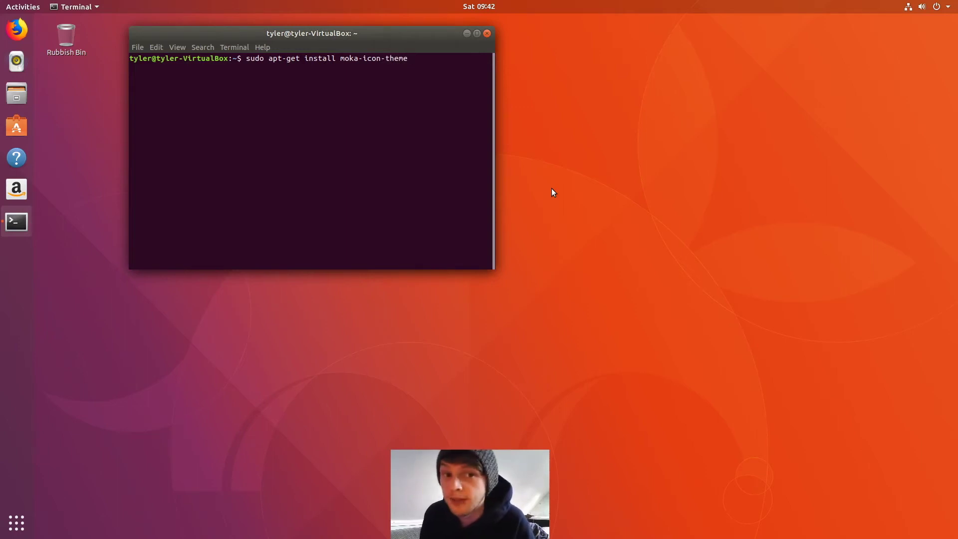
key(Return)
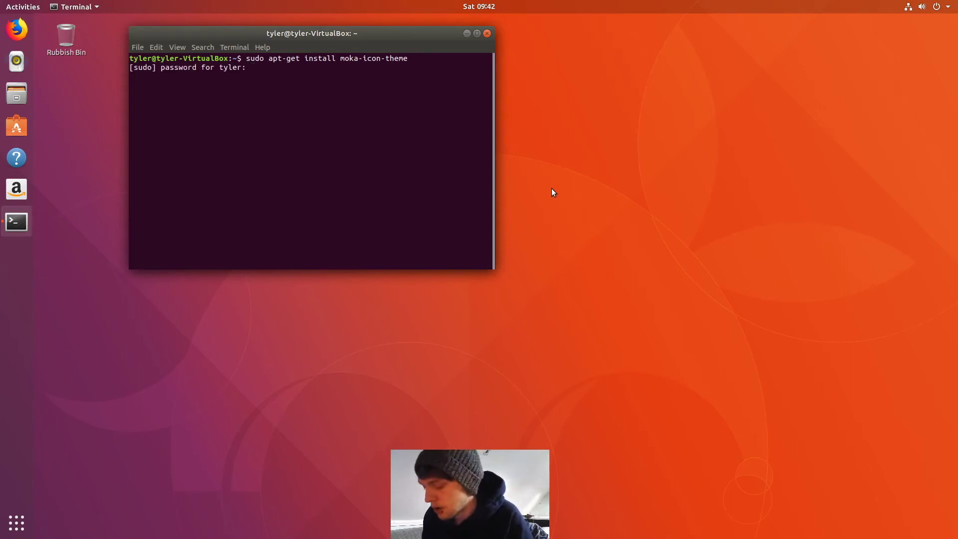
key(Return)
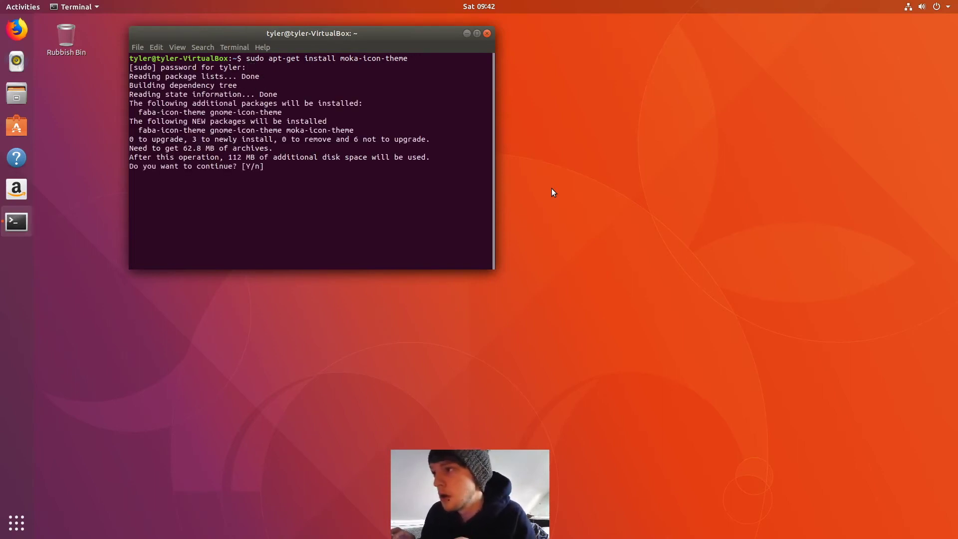
text(y)
key(Return)
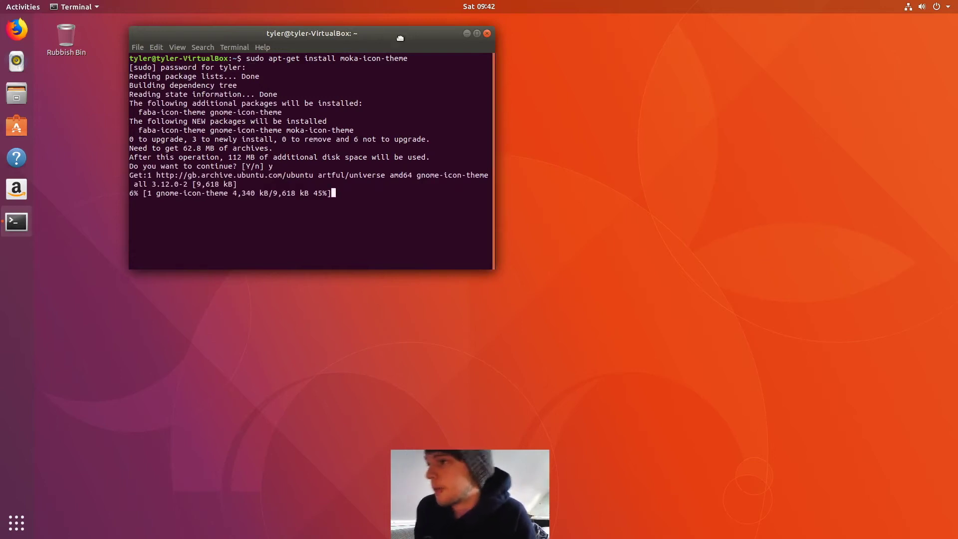
Step: Move the terminal window to the centre of the screen
drag(393, 35, 258, 21)
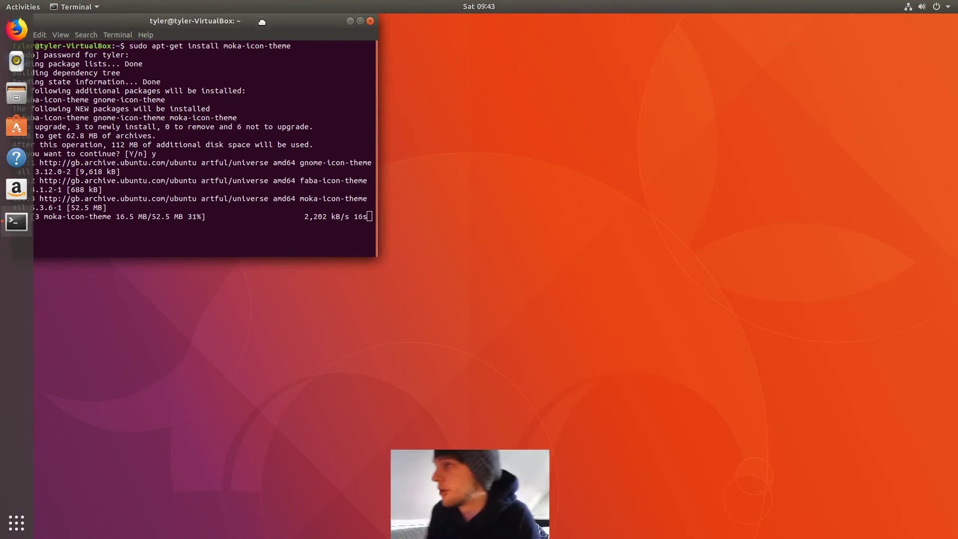
drag(259, 20, 535, 97)
click(464, 59)
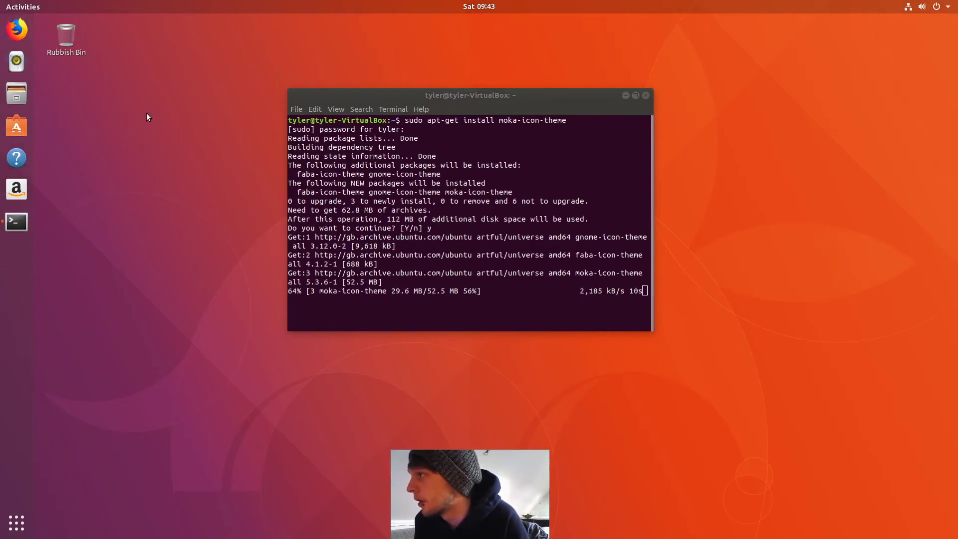
Step: Search the application grid for 'ryth' and then 'music', then clear the search
click(21, 524)
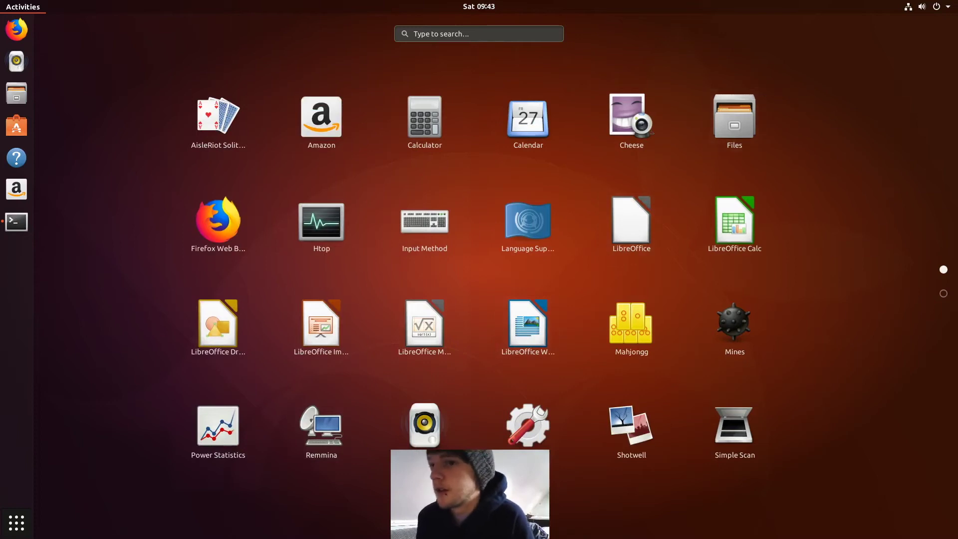
click(453, 34)
text(ryth)
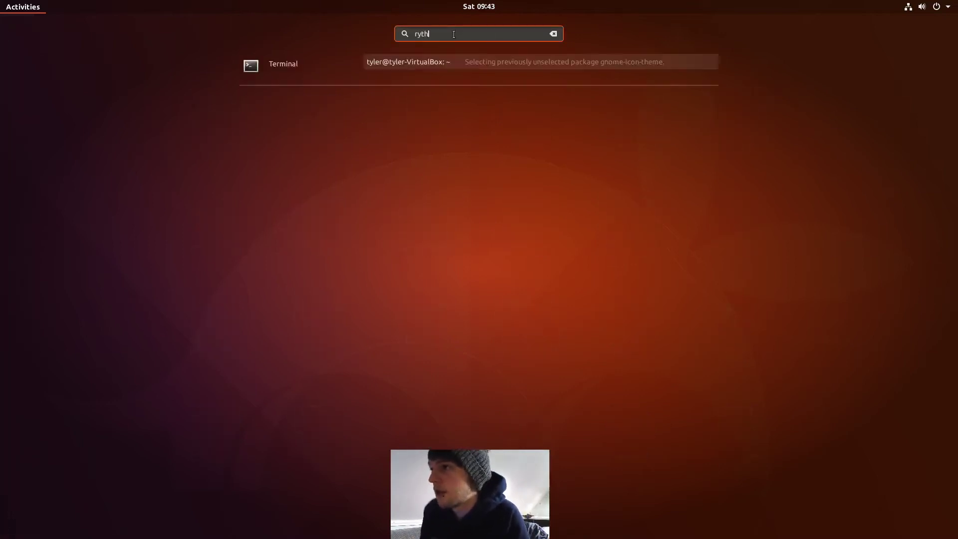
key(BackSpace)
key(BackSpace)
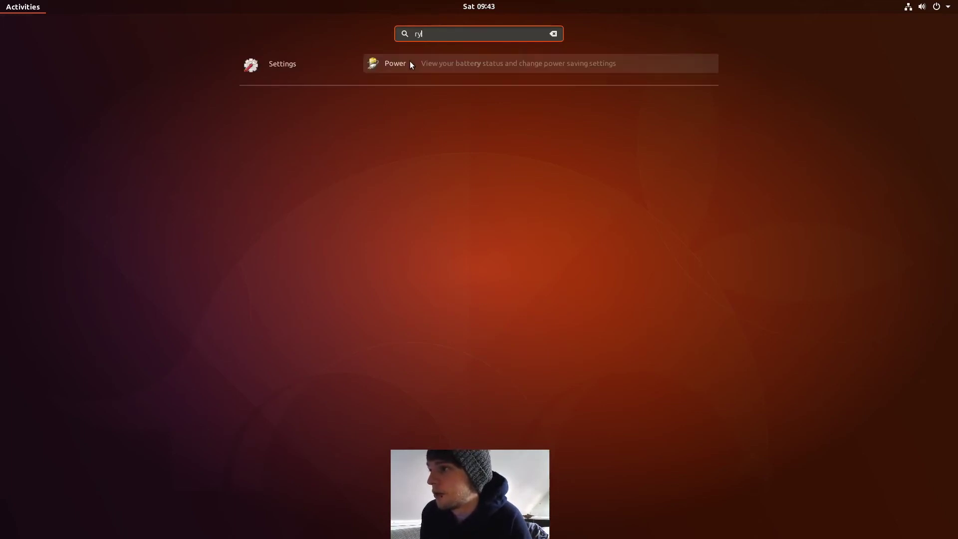
key(BackSpace)
key(BackSpace)
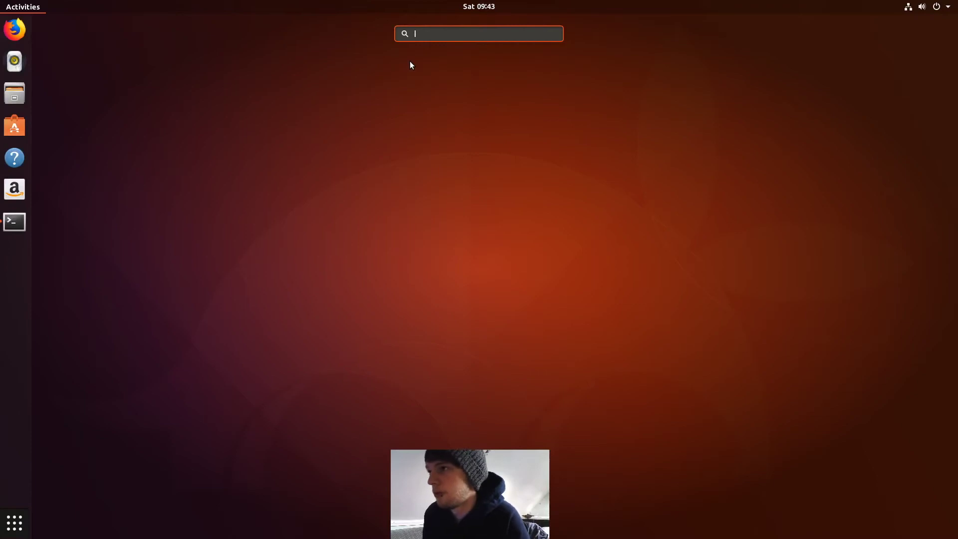
text(music)
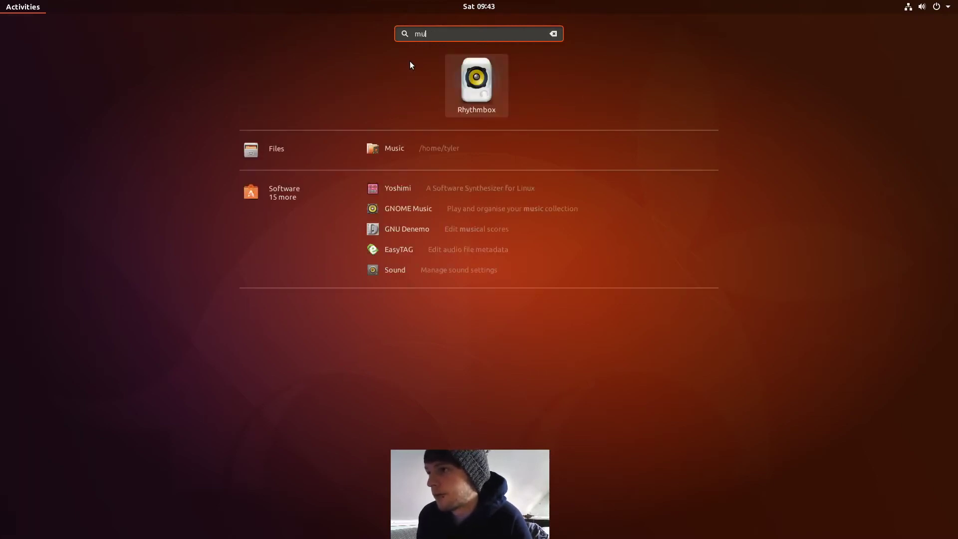
key(BackSpace)
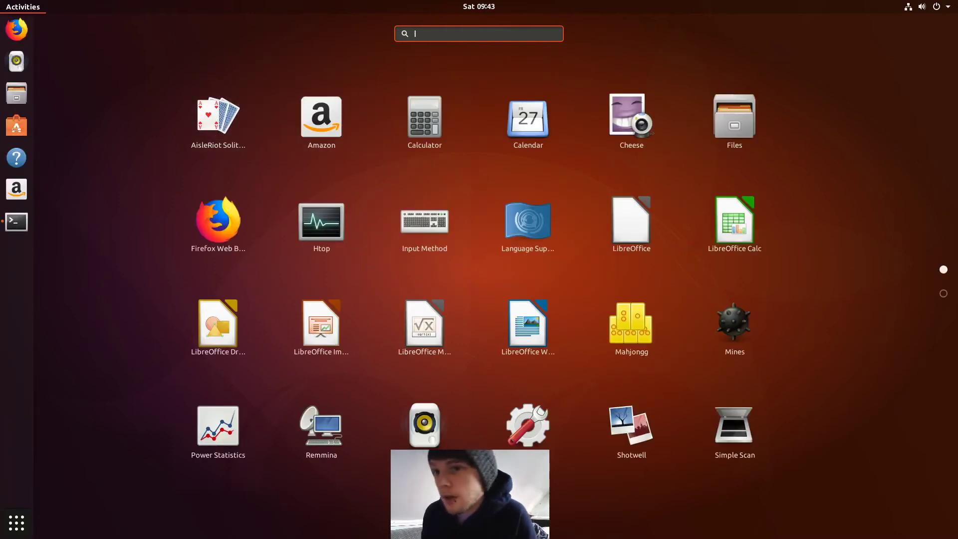
Step: Browse the second apps page, open and close Utilities, and return to the window overview
click(943, 294)
click(943, 295)
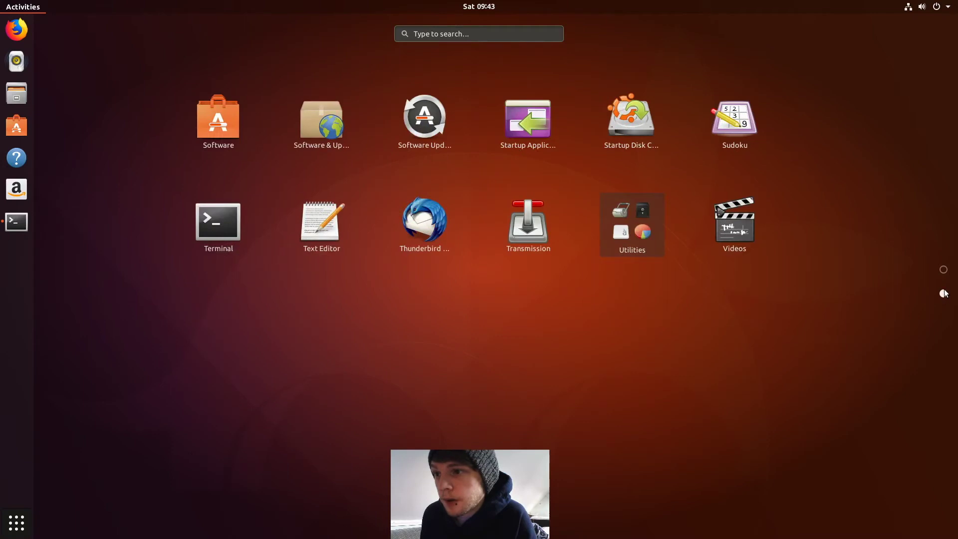
click(645, 226)
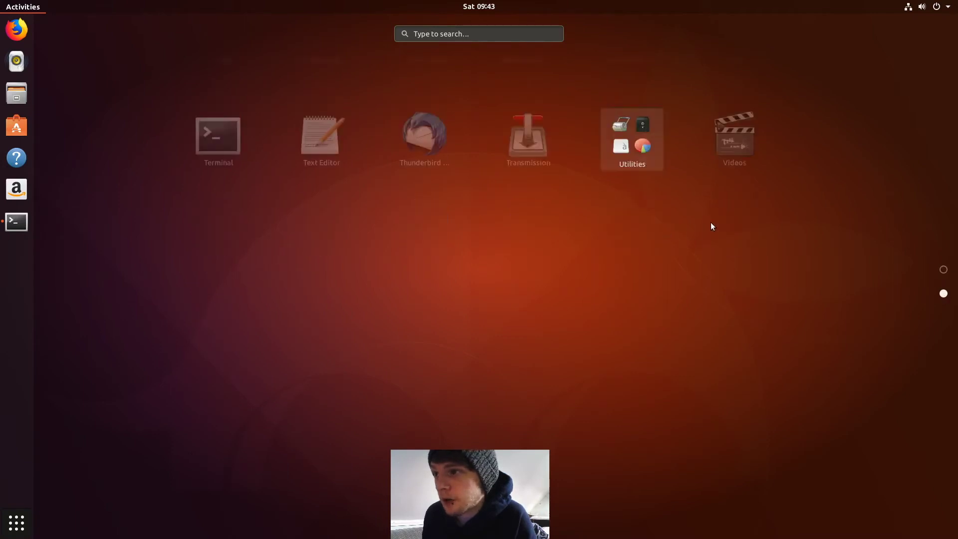
click(797, 242)
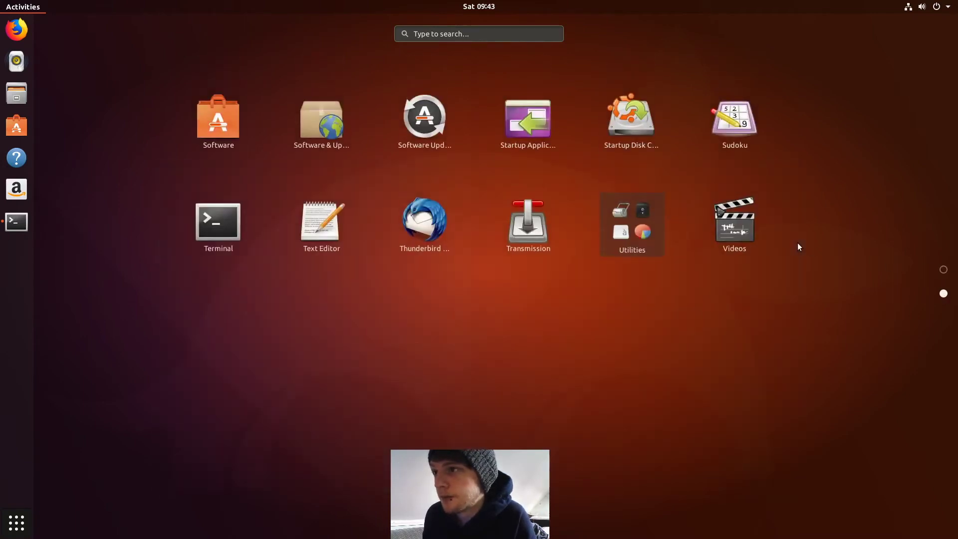
click(18, 120)
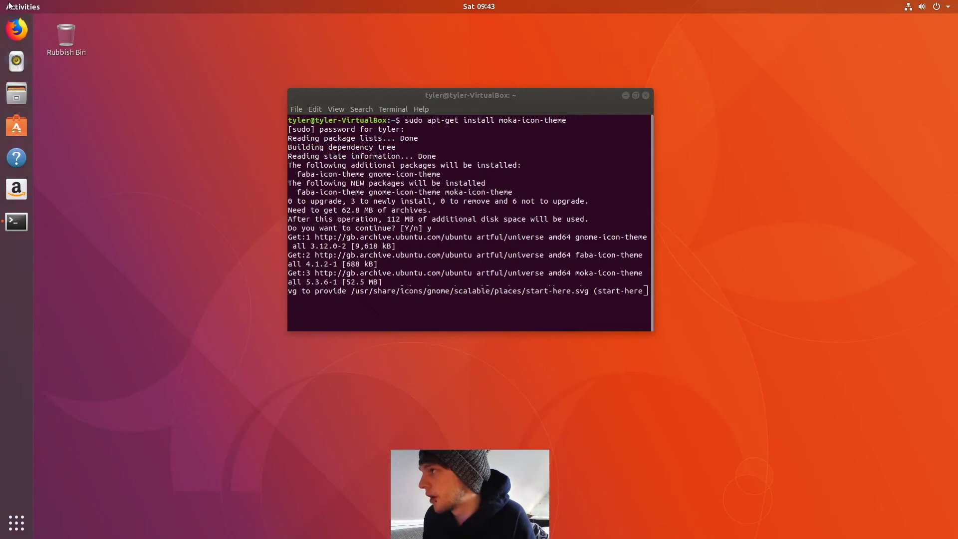
Step: Move the terminal window onto workspace 2 in the overview
mouse_move(4, 3)
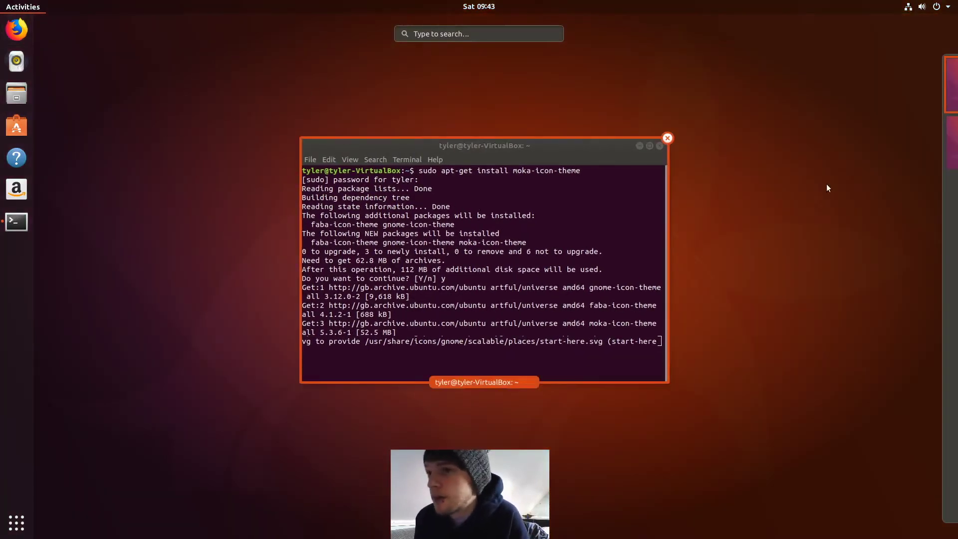
mouse_move(943, 149)
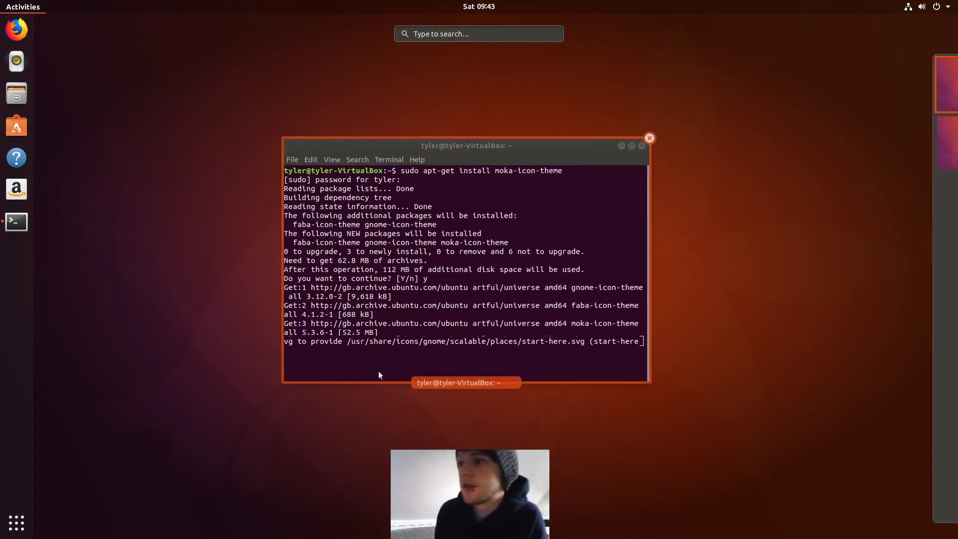
drag(433, 254, 894, 149)
Step: Open Ubuntu Software by searching 'ubuntu' and move its window to another workspace
click(488, 33)
text(ubuntu)
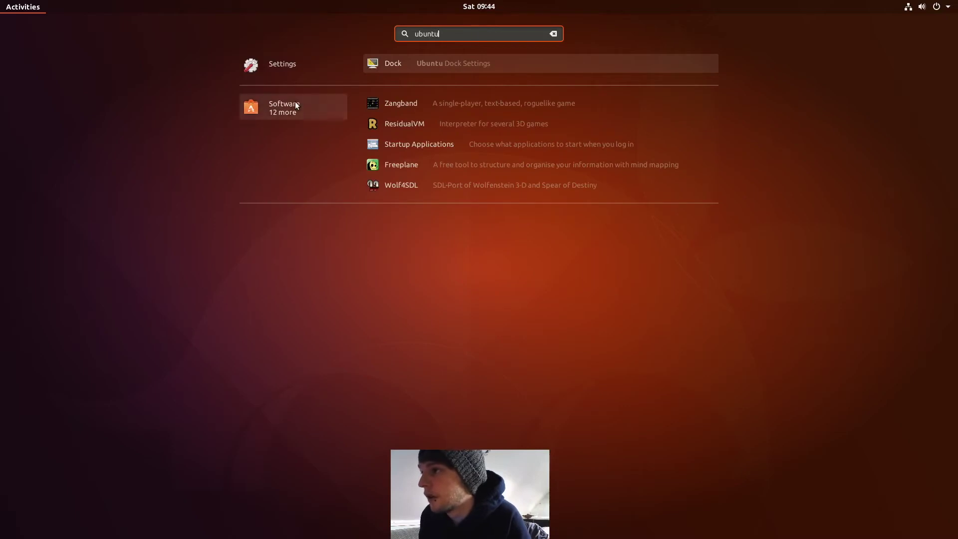
click(296, 105)
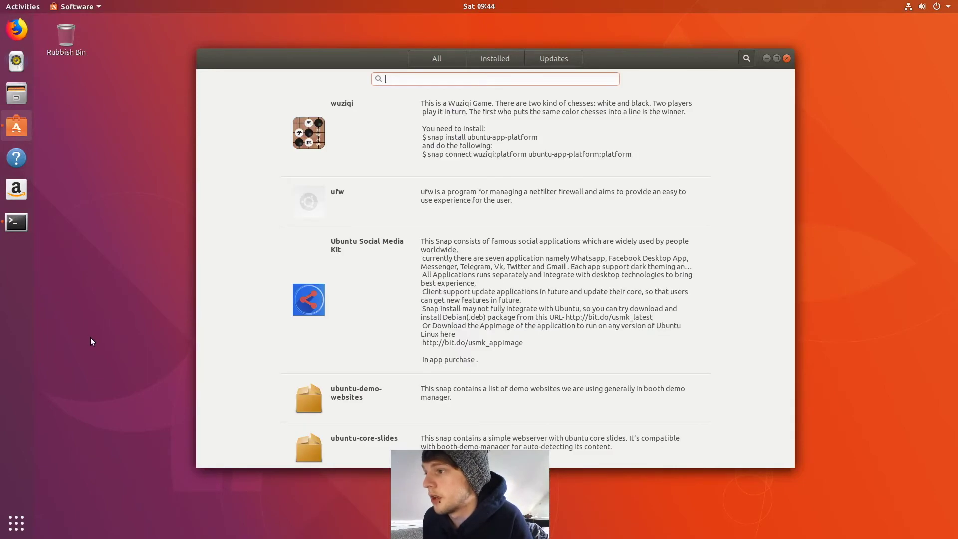
key(super)
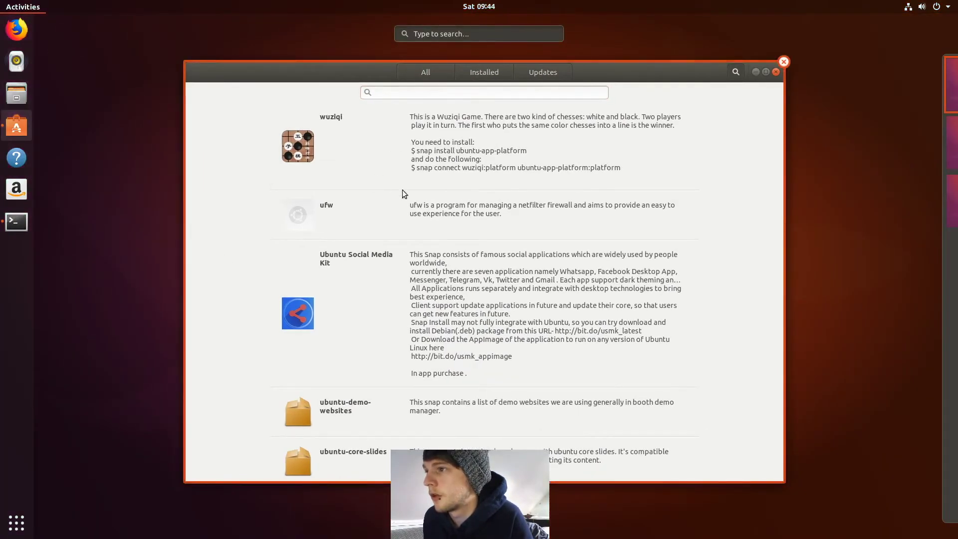
drag(430, 202, 905, 191)
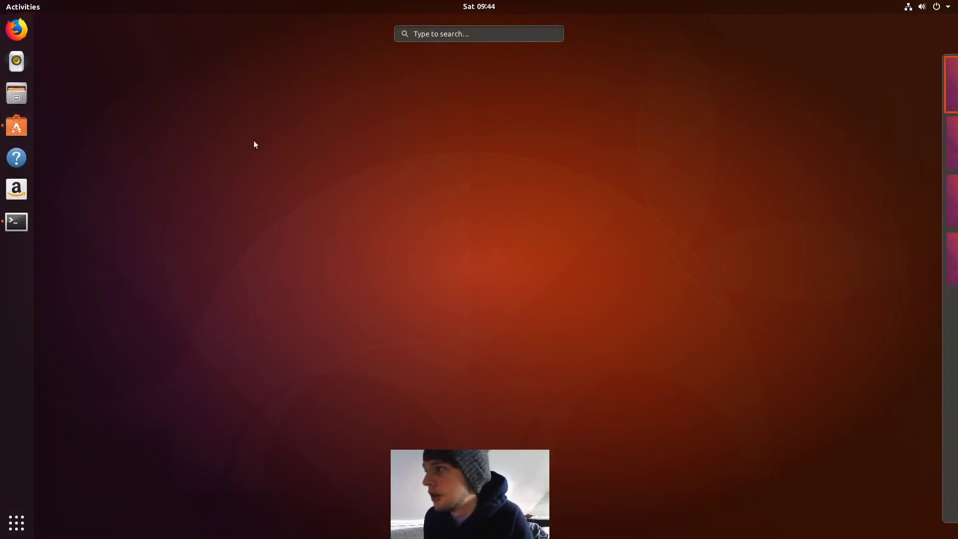
key(super)
key(super)
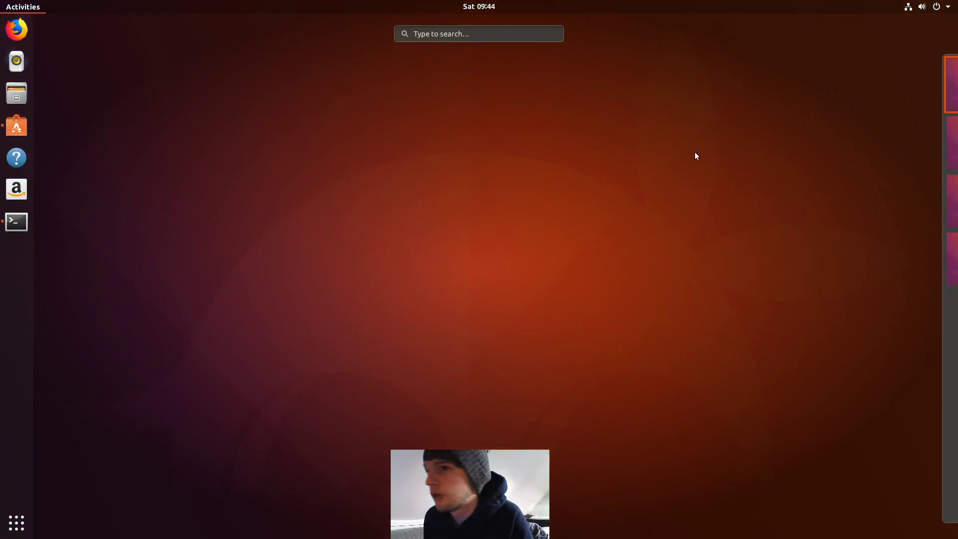
Step: Gather the terminal and Ubuntu Software windows onto the first workspace
drag(909, 136, 900, 203)
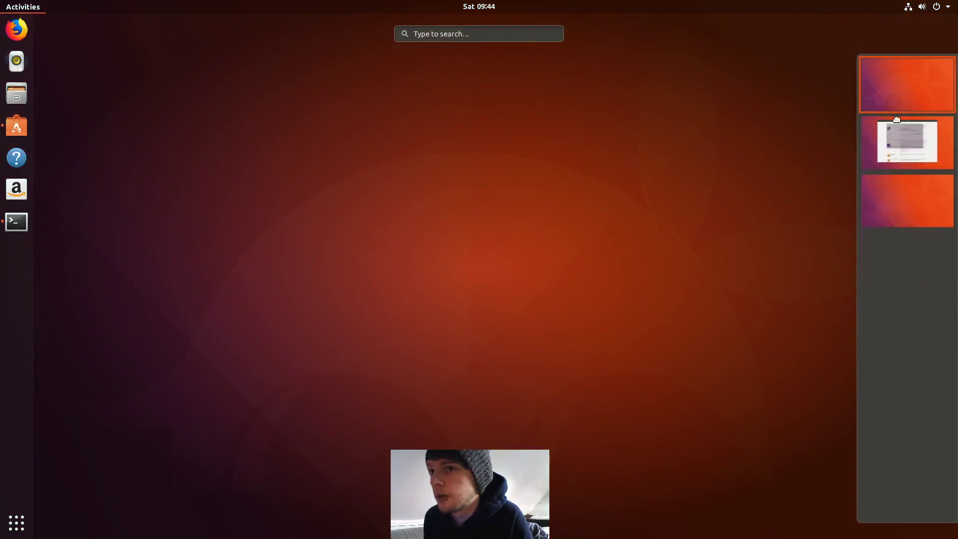
drag(897, 113, 894, 89)
drag(907, 142, 890, 104)
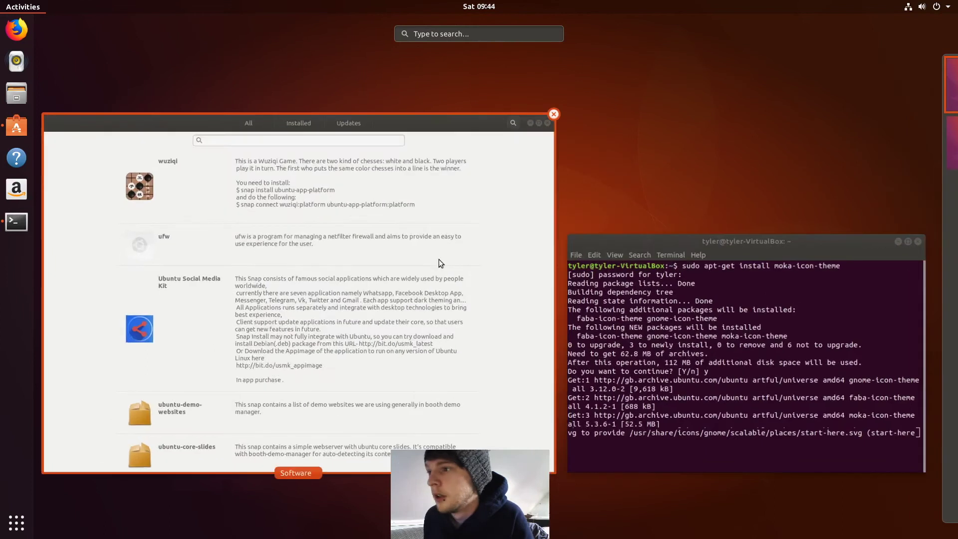
click(648, 166)
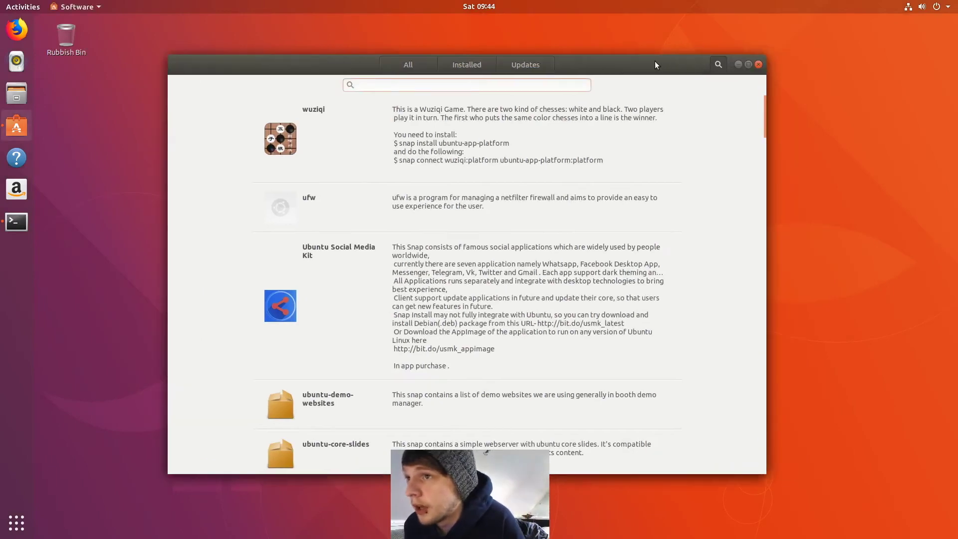
Step: Close Ubuntu Software and exit the terminal with 'exit'
click(758, 65)
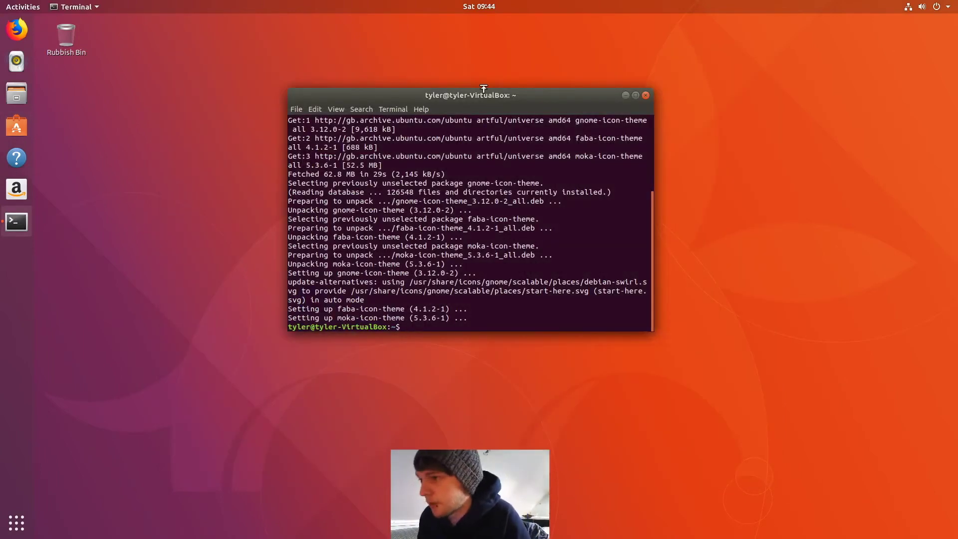
text(exit)
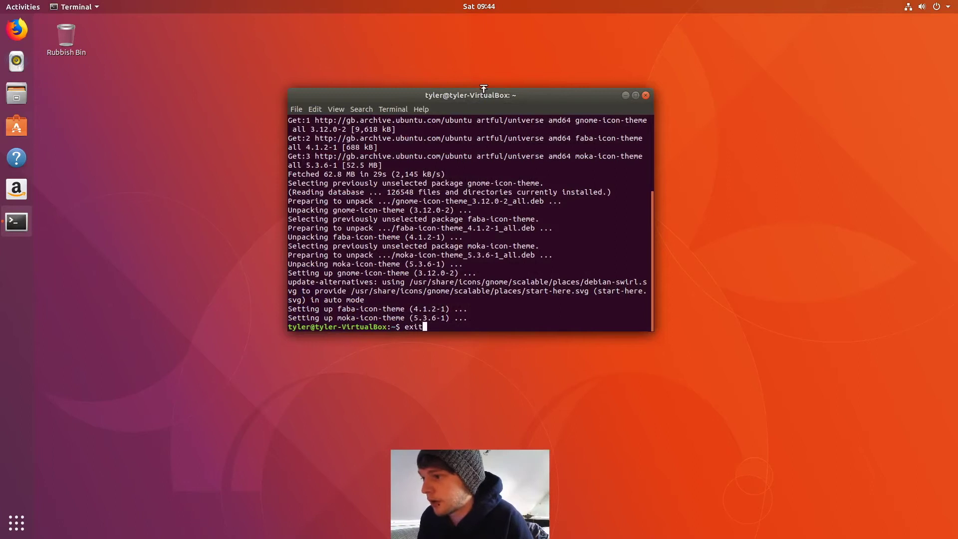
key(Return)
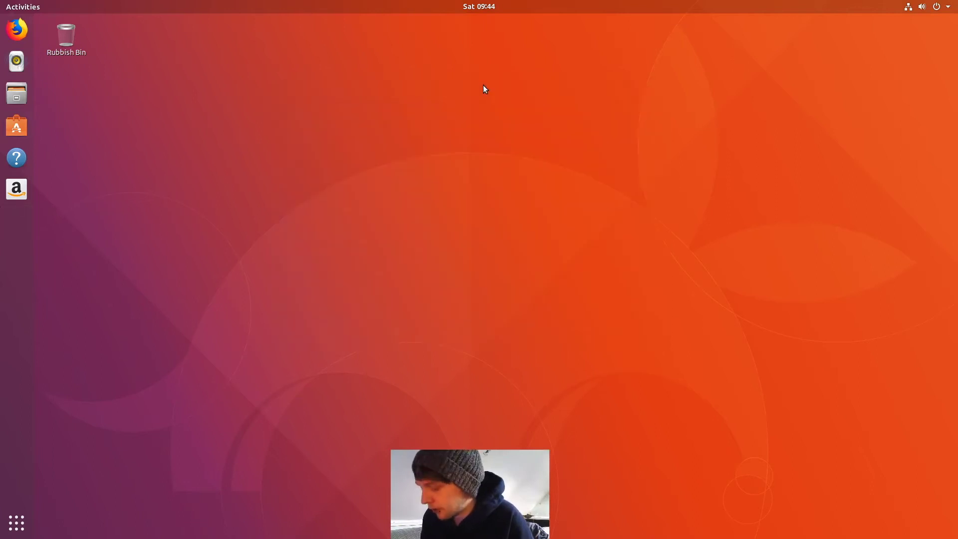
Step: Search 'tweak', open GNOME Tweaks in Ubuntu Software, and install it with the account password
key(super)
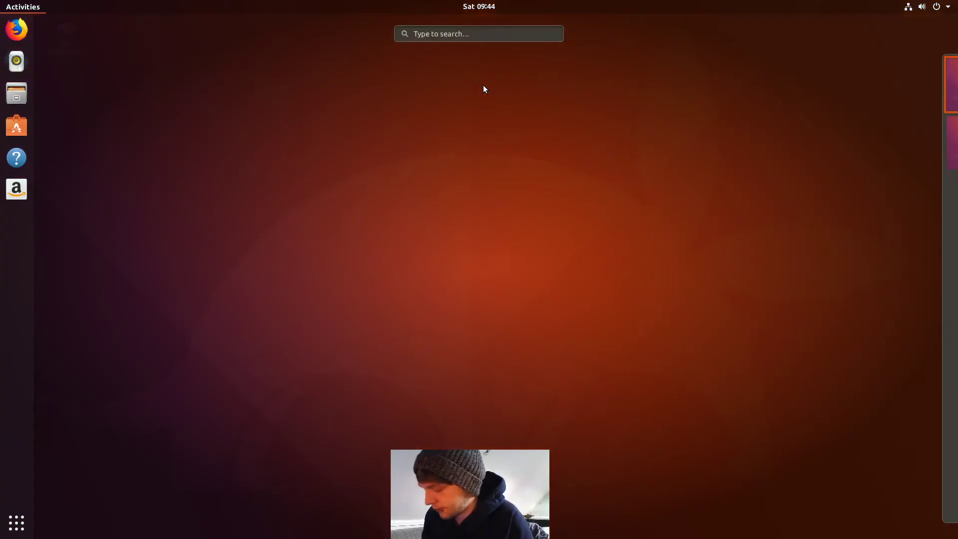
text(tweak)
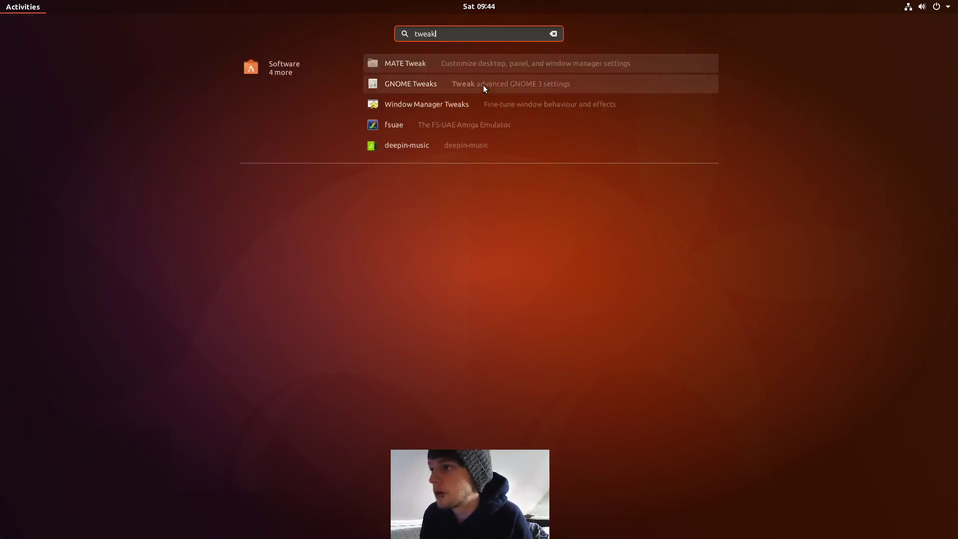
click(411, 87)
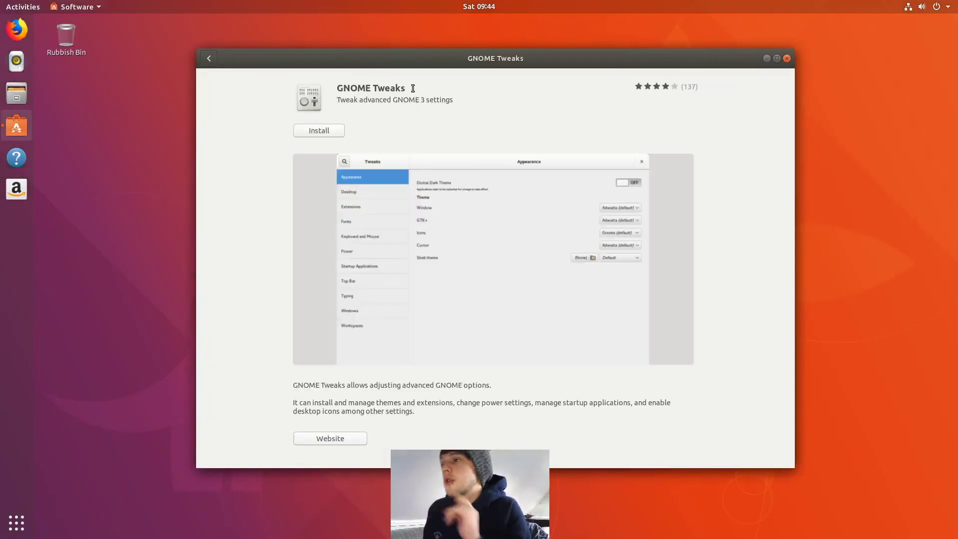
click(325, 130)
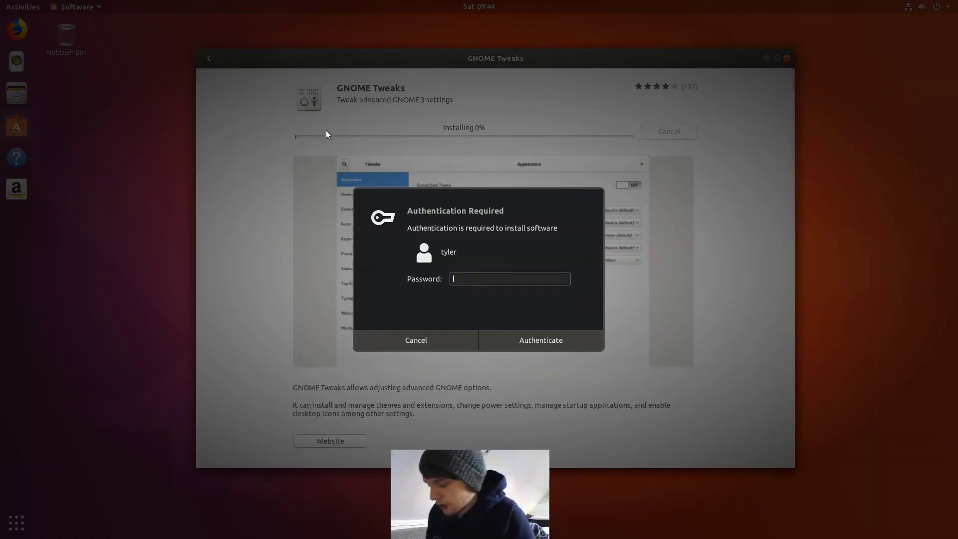
text(********)
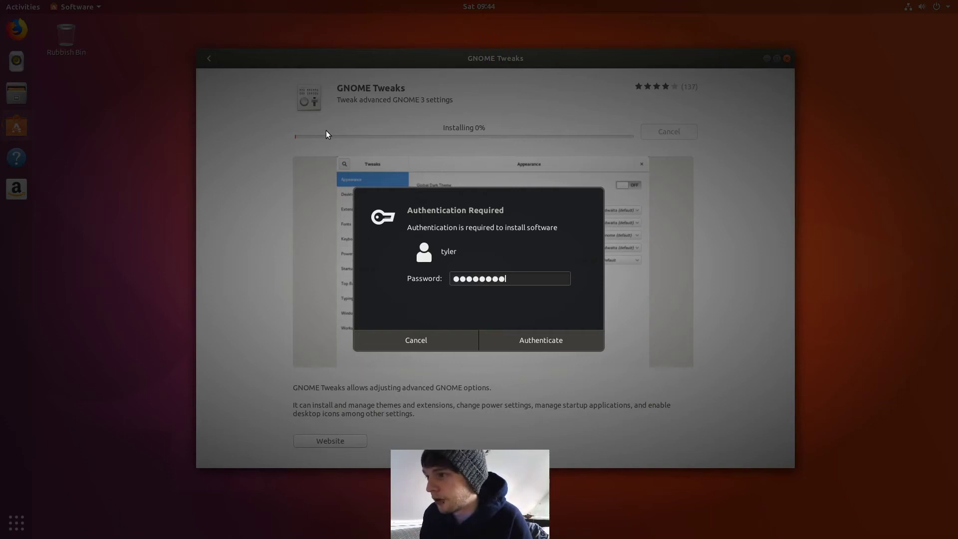
key(Return)
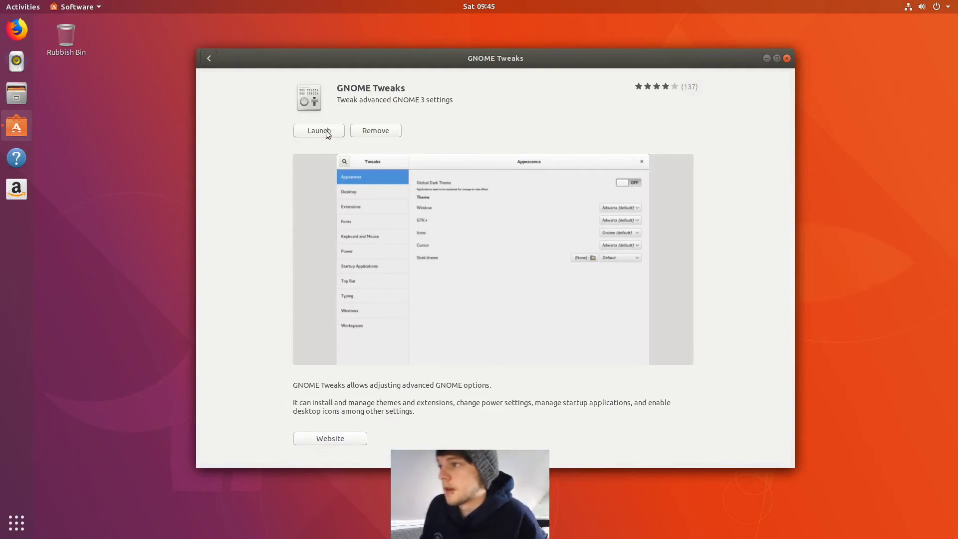
Step: Launch GNOME Tweaks, set the Icons theme to Moka, then close Tweaks and Ubuntu Software
click(326, 131)
drag(363, 29, 502, 96)
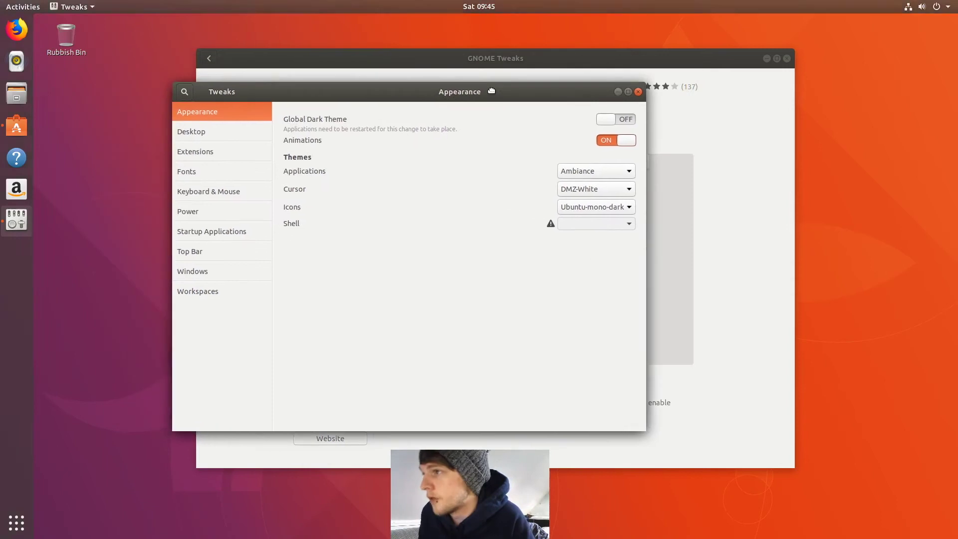
click(589, 204)
click(584, 195)
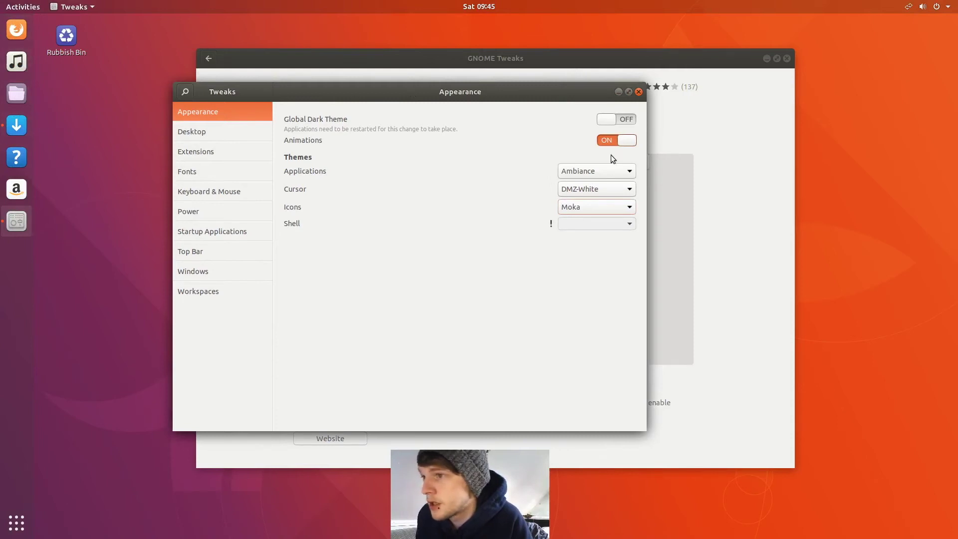
click(639, 93)
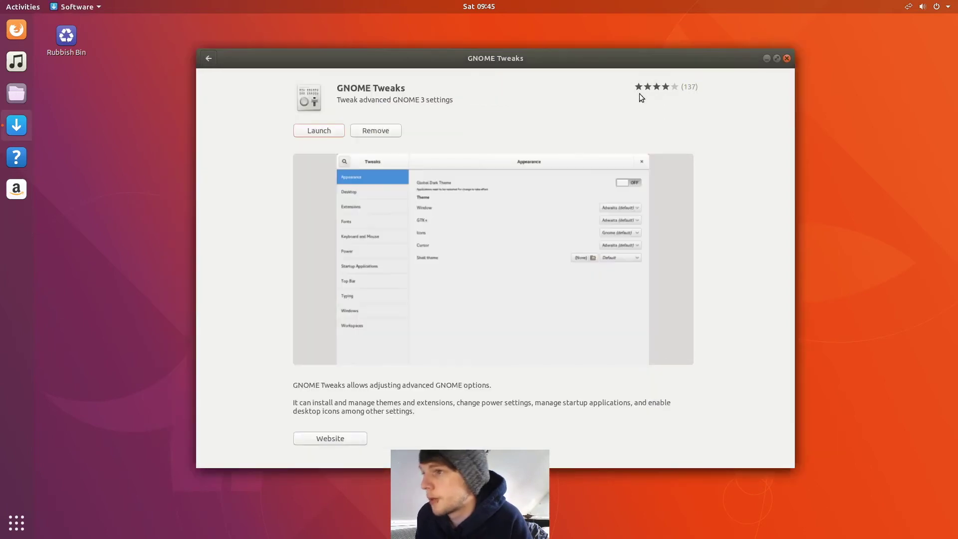
click(787, 59)
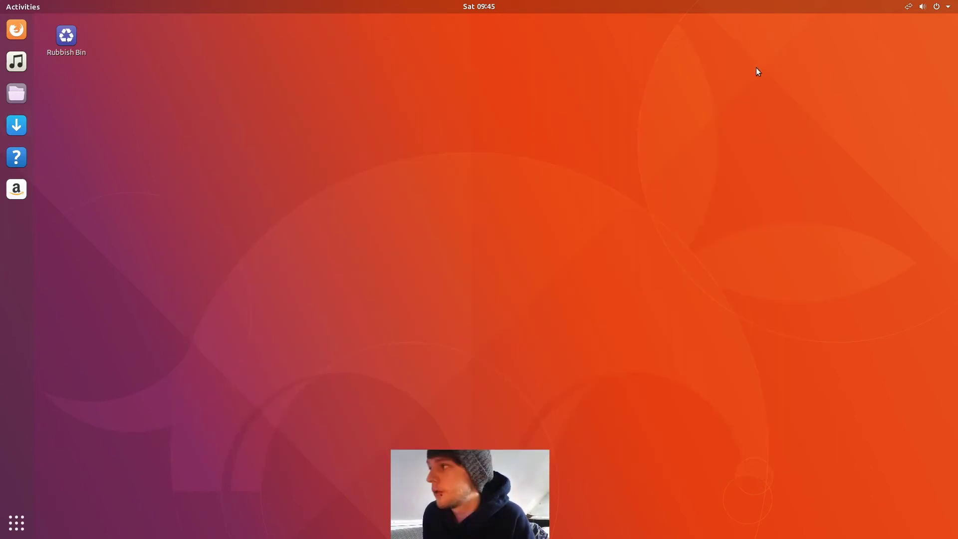
Step: Open Settings via app search, drag the Dock icon size slider to 26, and close Settings
click(21, 530)
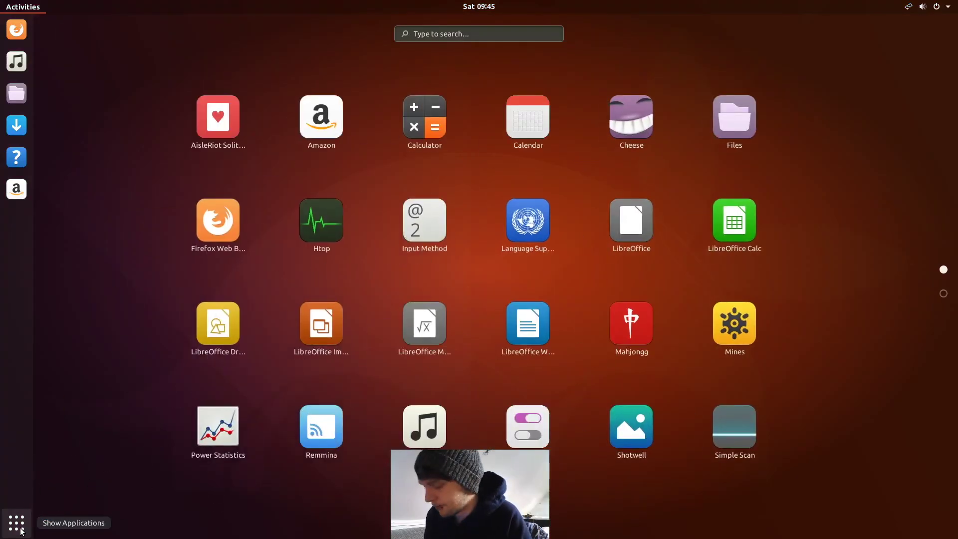
text(settings)
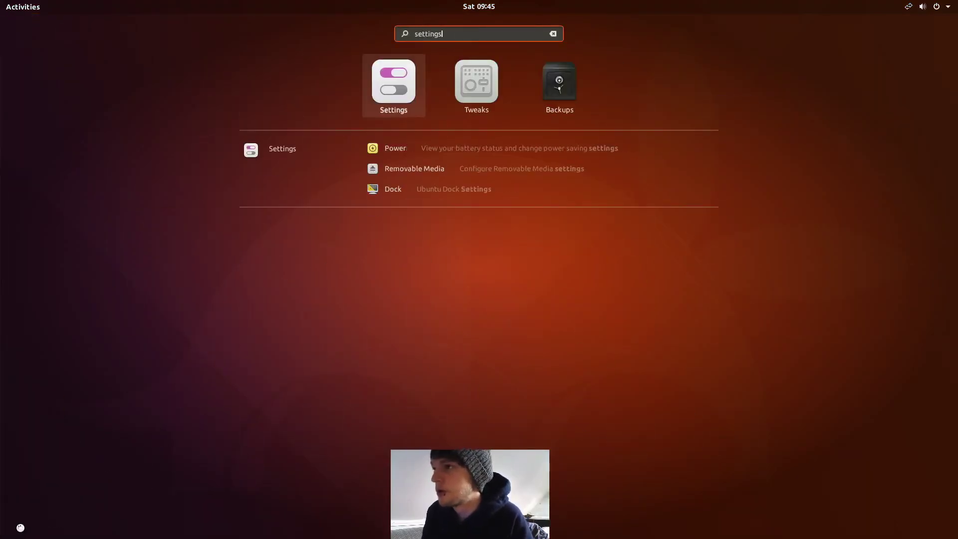
key(Return)
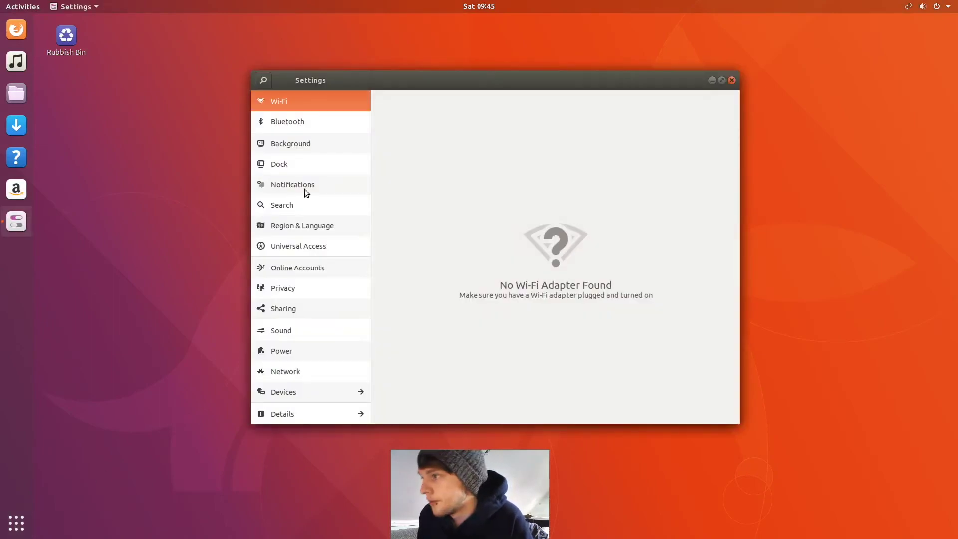
click(286, 162)
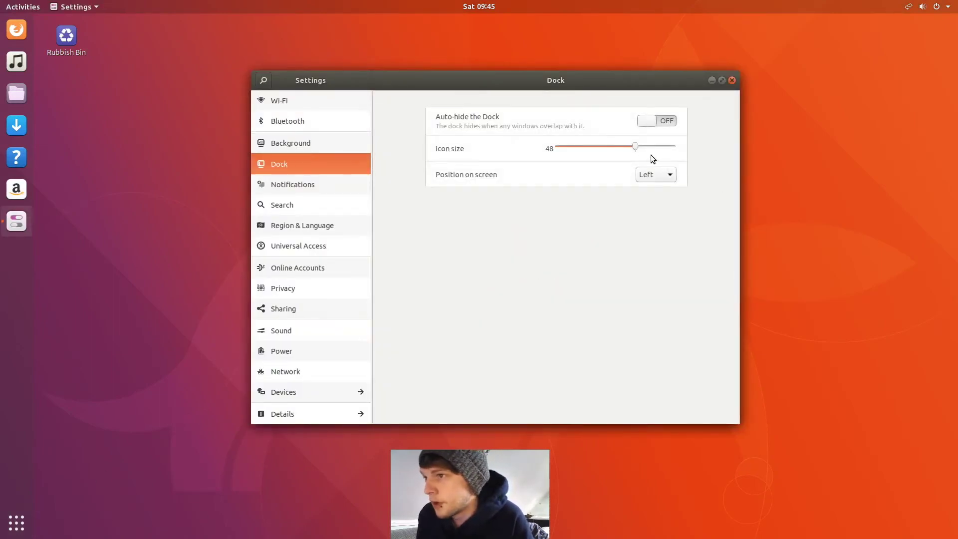
drag(633, 145, 598, 145)
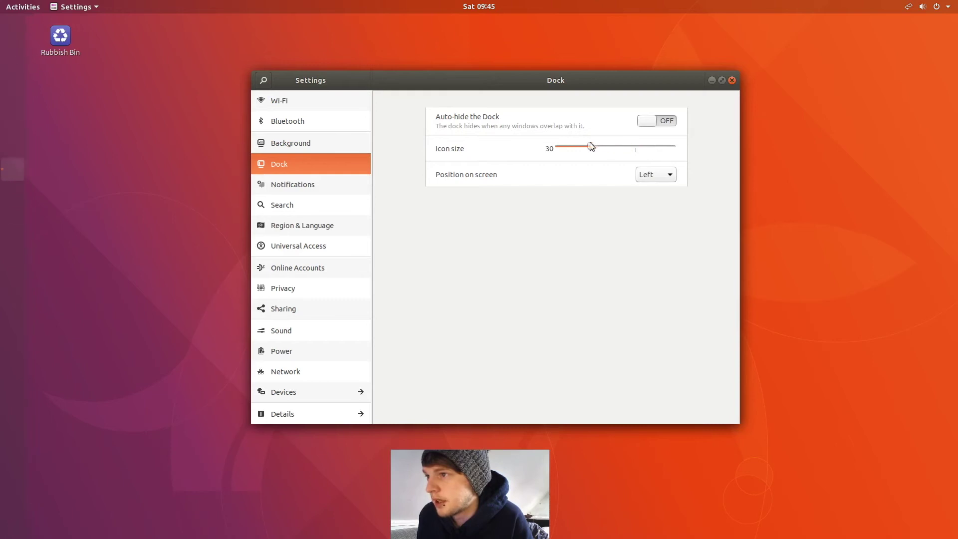
drag(590, 143, 581, 144)
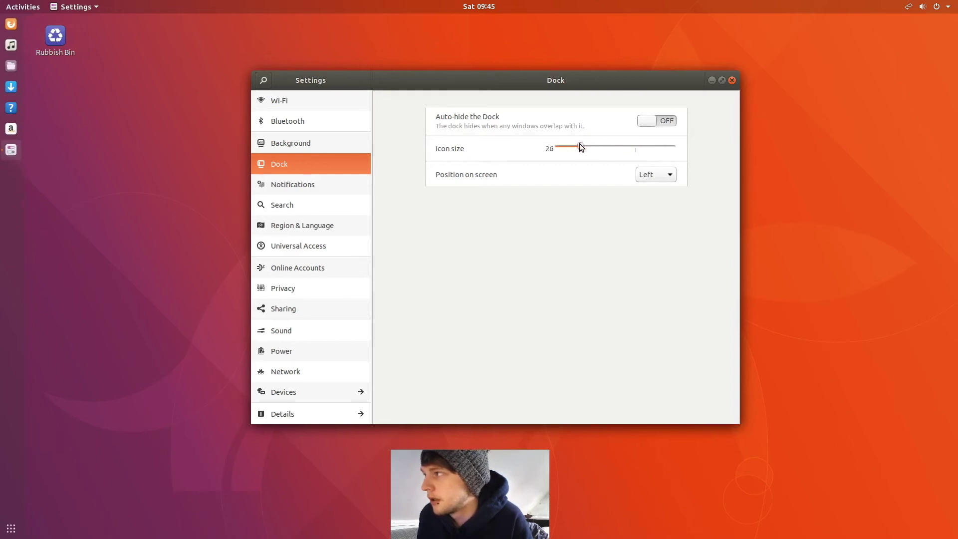
click(732, 80)
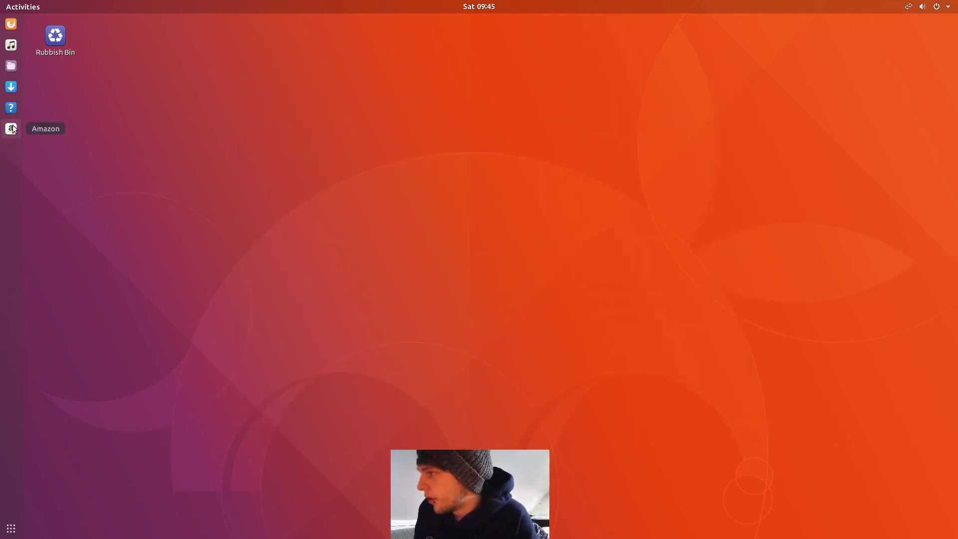
Step: Open and dismiss the overview, calendar panel and system status menu, ending on the empty desktop
click(24, 5)
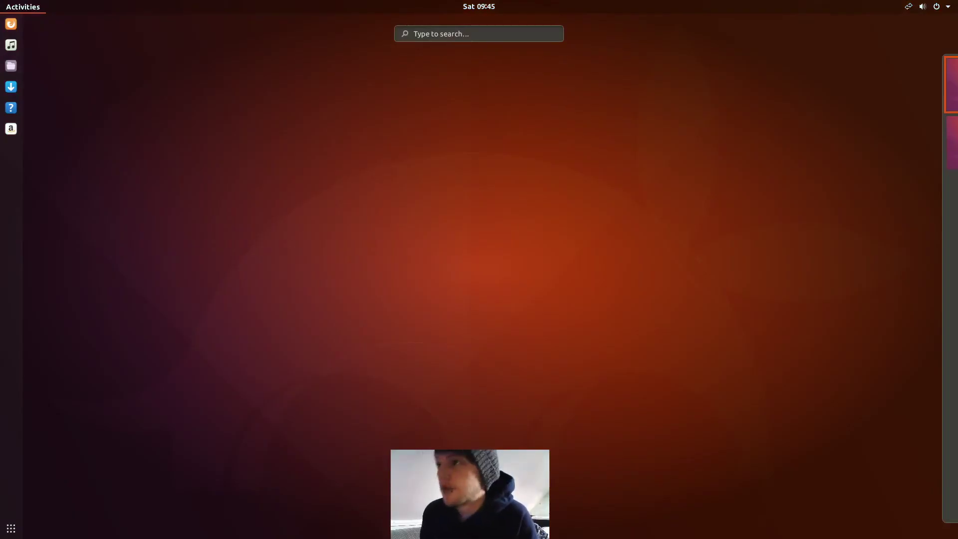
mouse_move(924, 149)
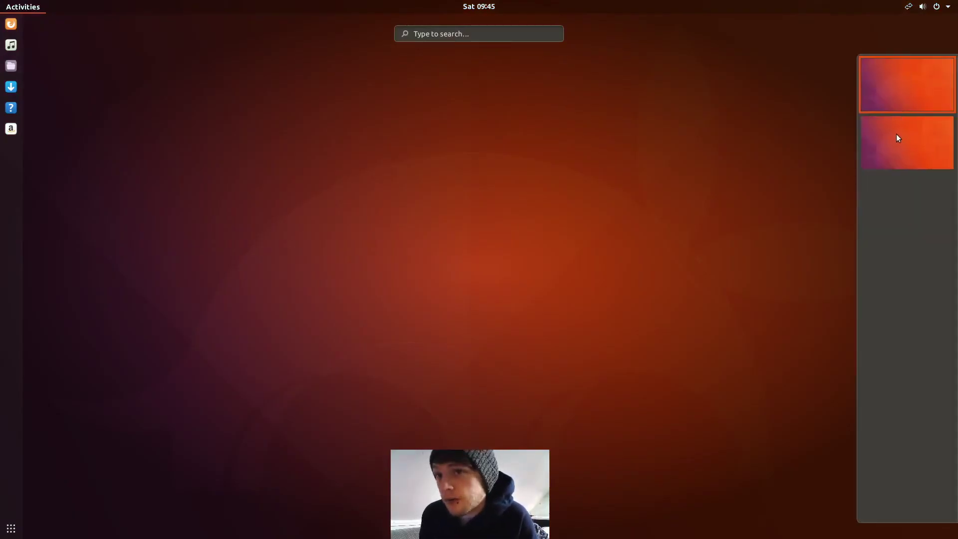
click(167, 200)
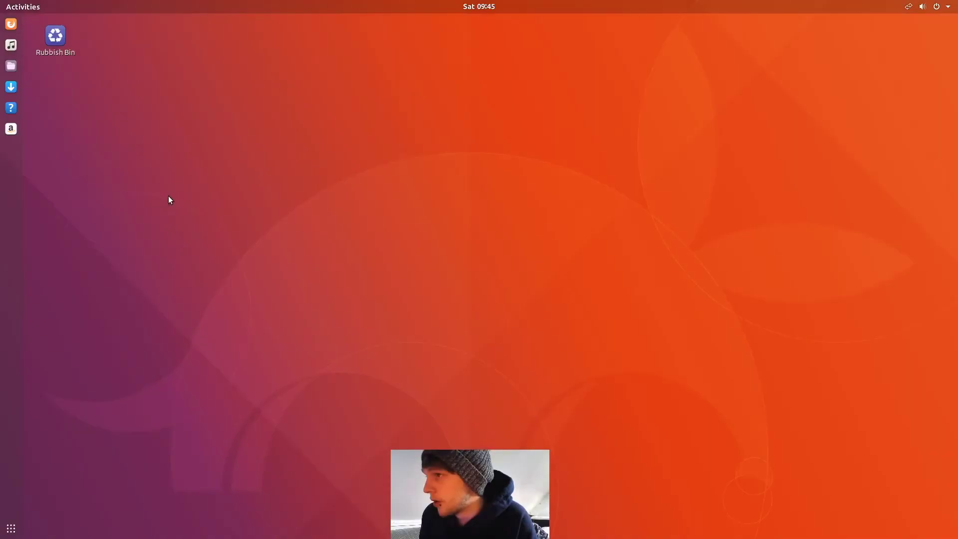
click(469, 6)
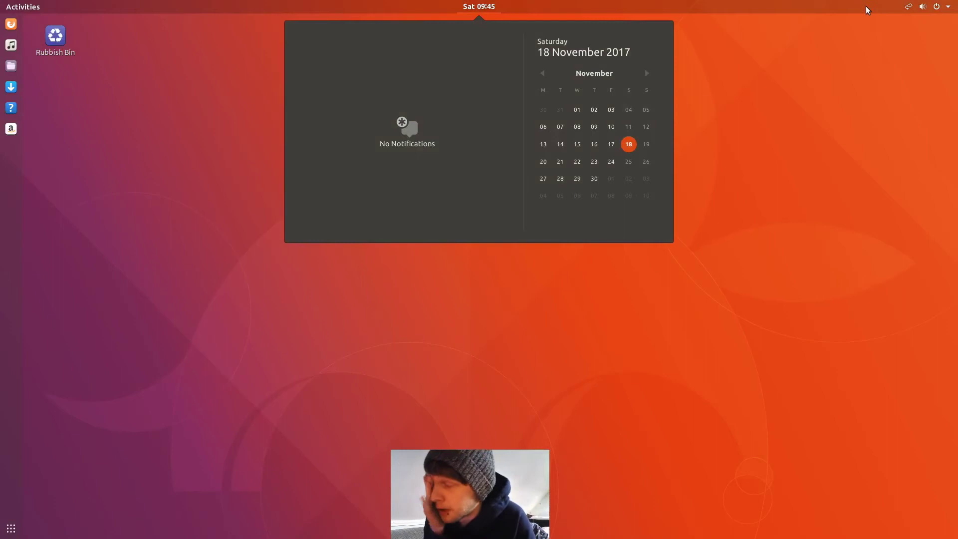
click(927, 5)
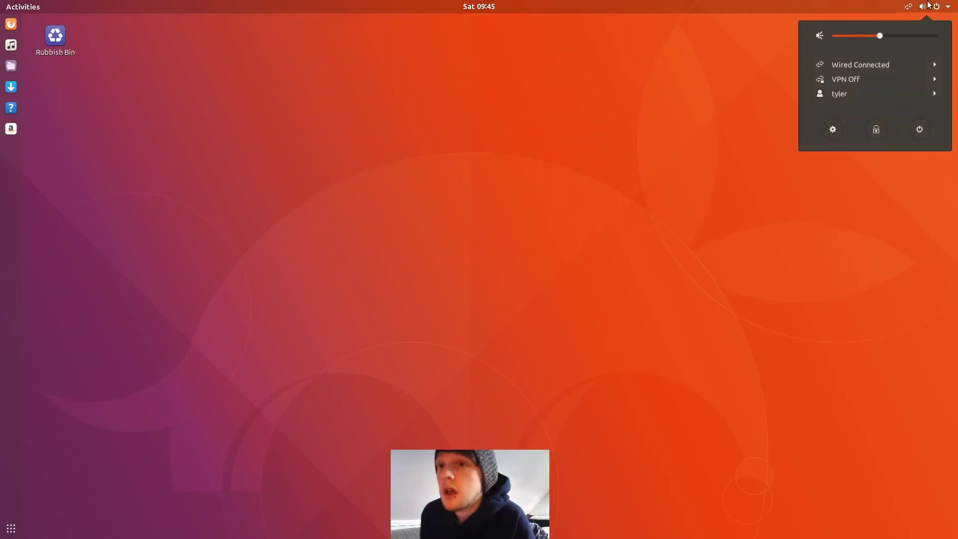
click(480, 5)
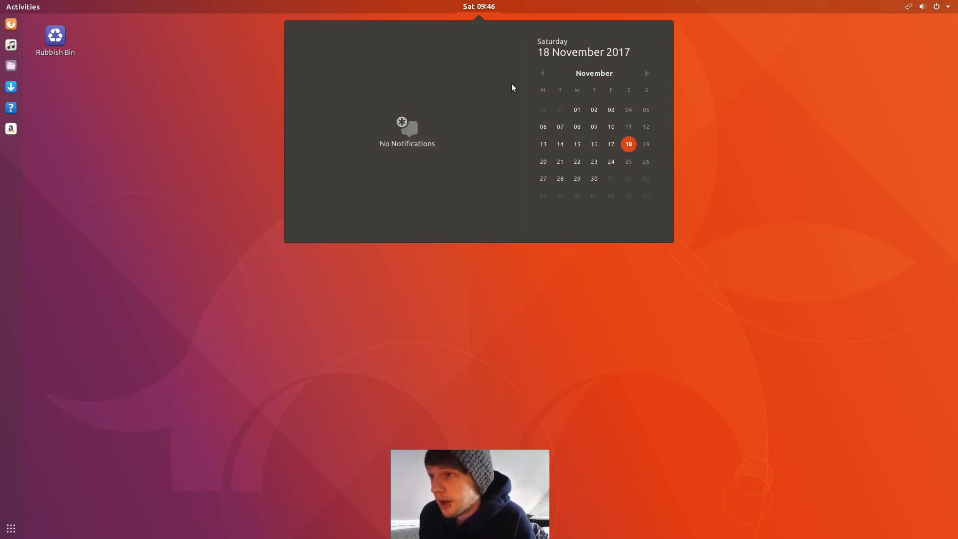
click(934, 120)
click(954, 4)
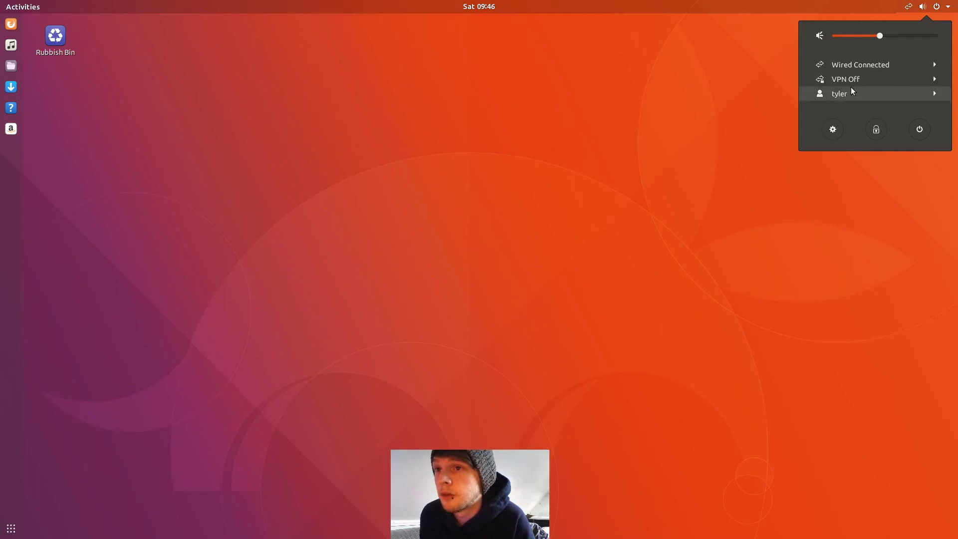
click(399, 143)
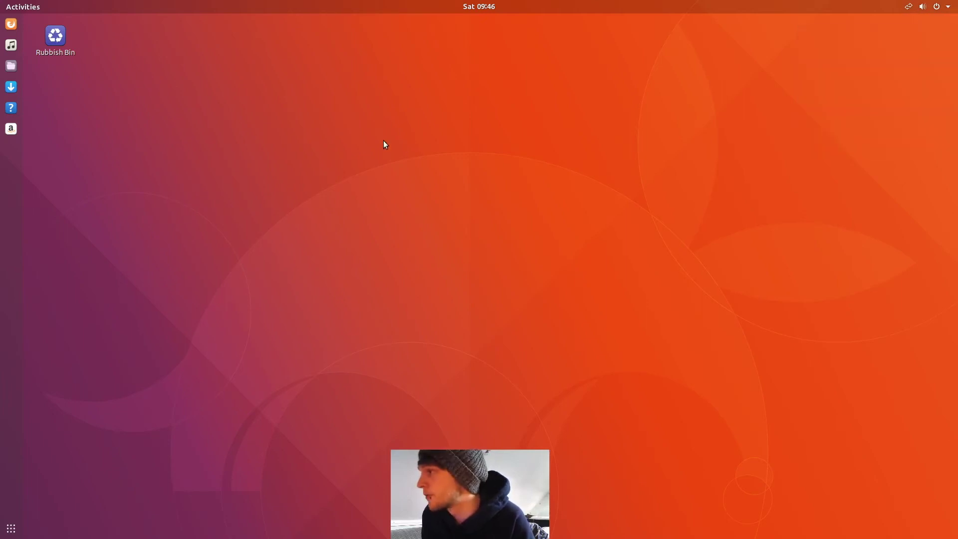
Step: Launch Files, then LibreOffice, then Firefox Web Browser from the applications grid
click(11, 529)
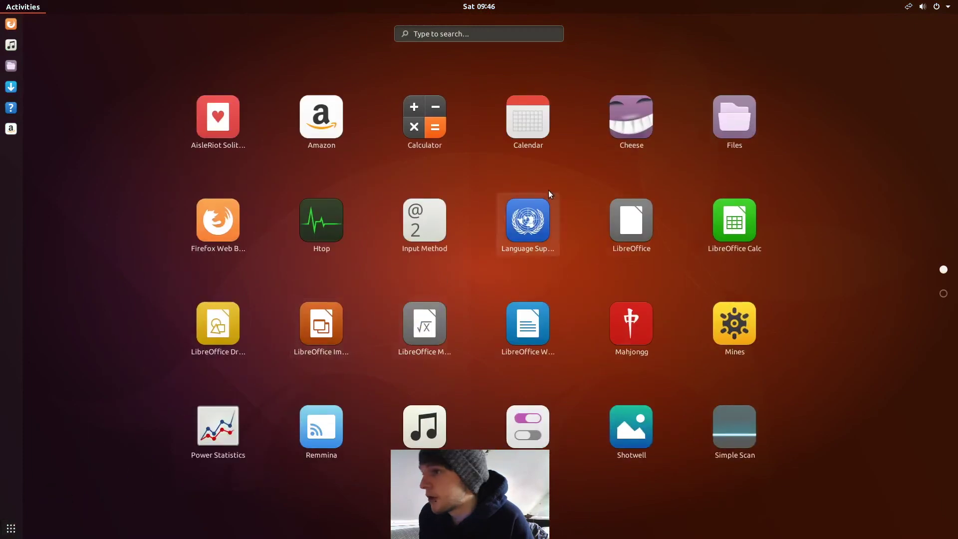
click(731, 111)
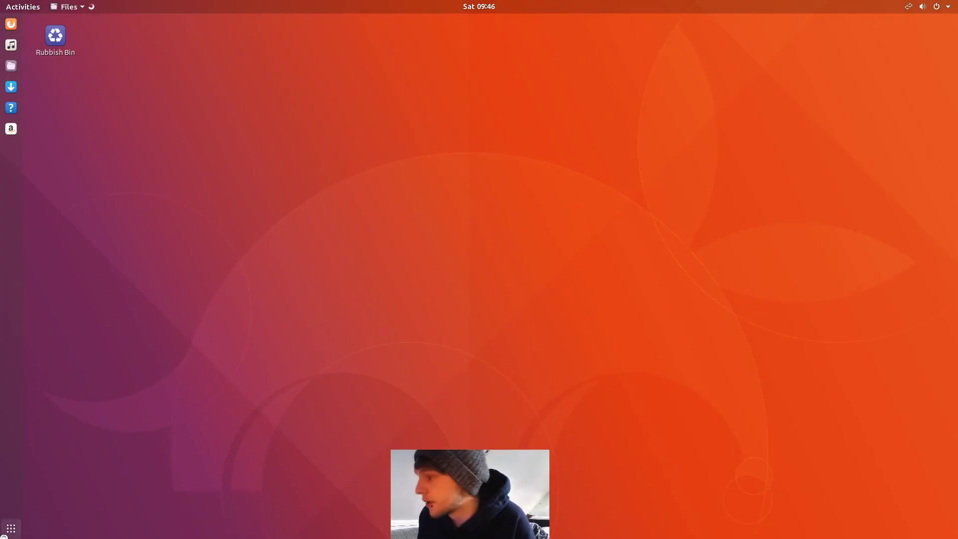
click(11, 529)
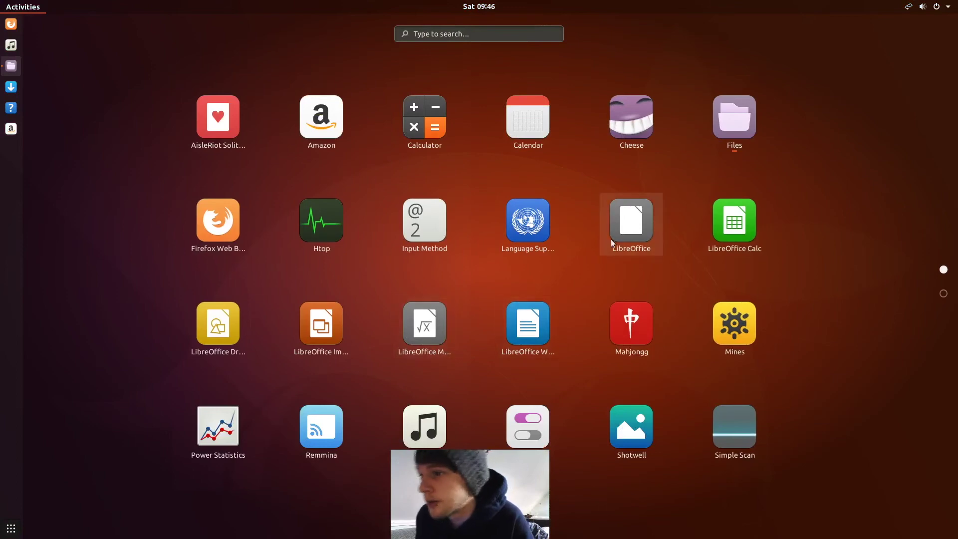
click(657, 222)
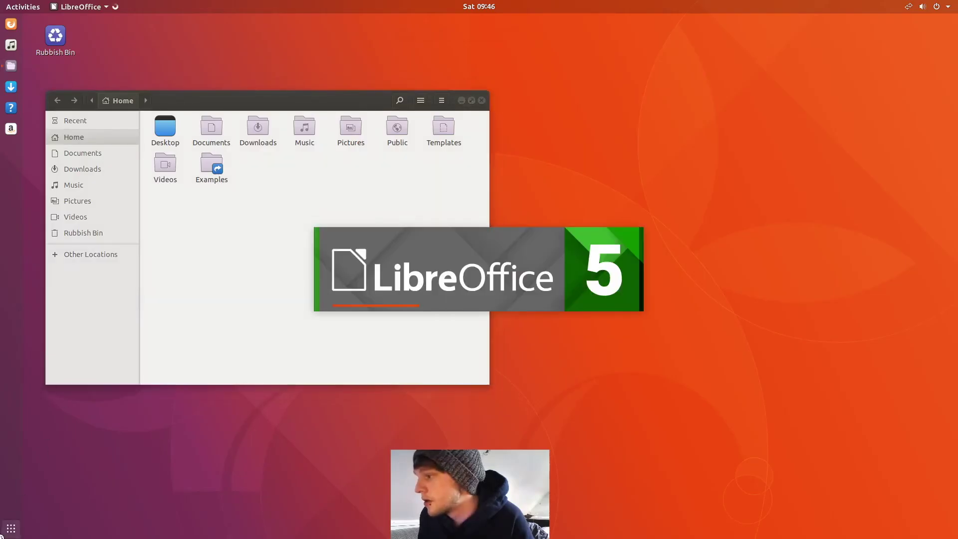
click(11, 528)
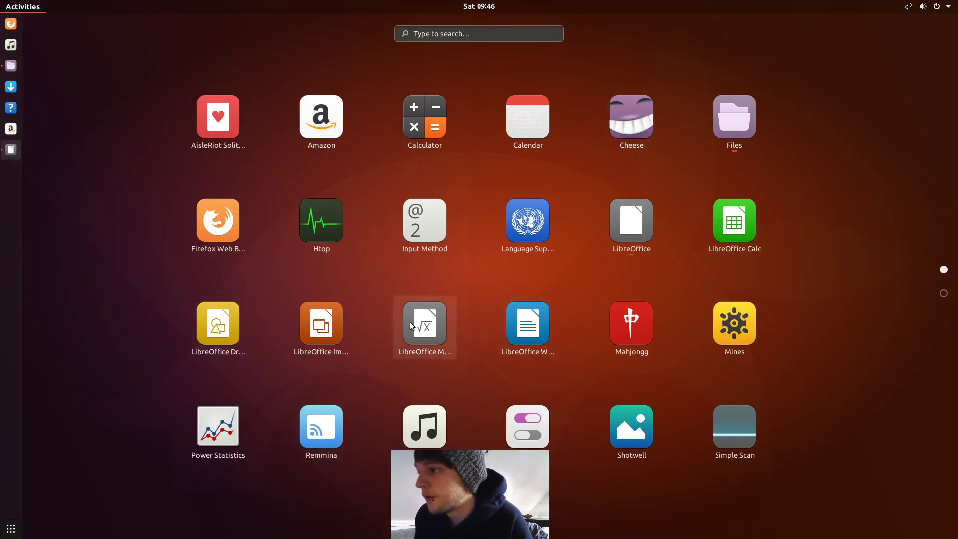
click(222, 230)
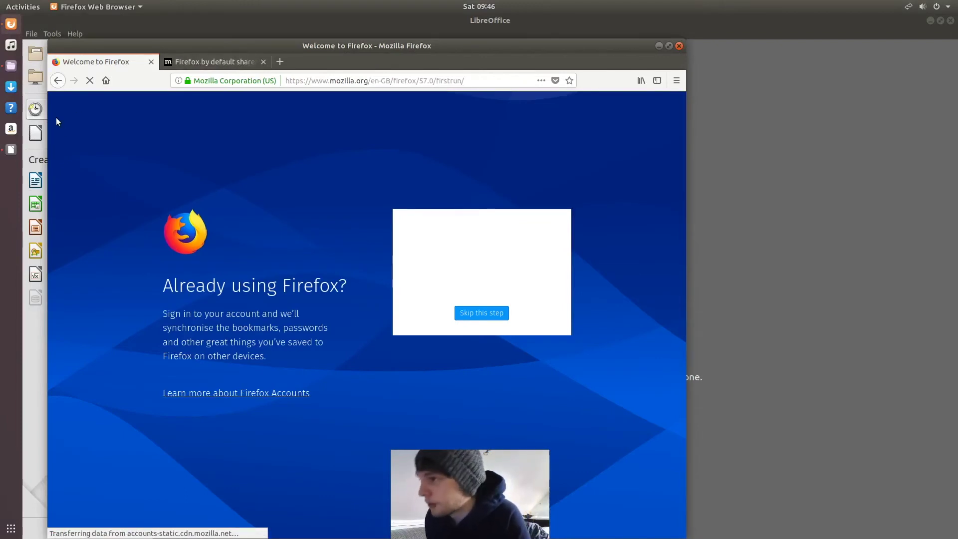
Step: Run htop in a new terminal, move it right, and show the Activities overview
key(ctrl+alt+t)
text(htop)
key(Return)
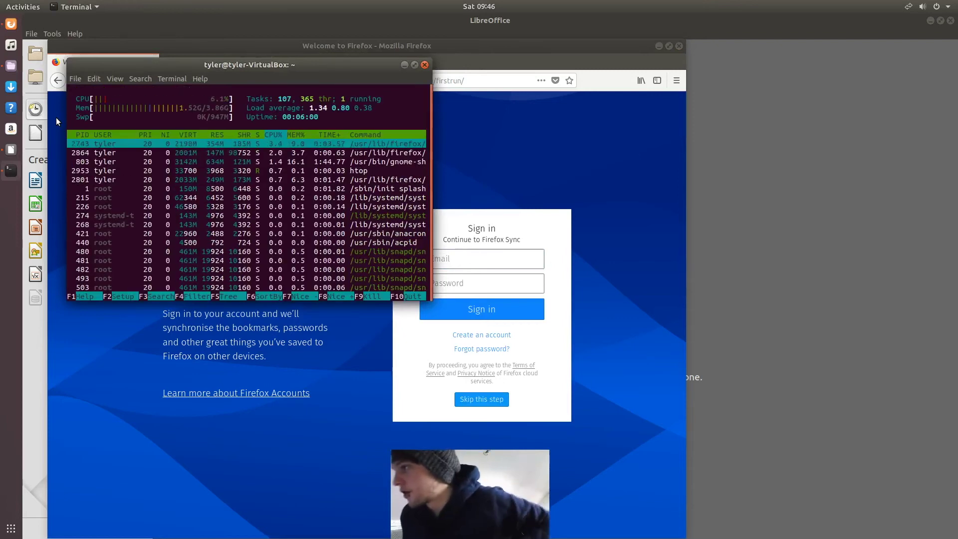
drag(277, 63, 562, 142)
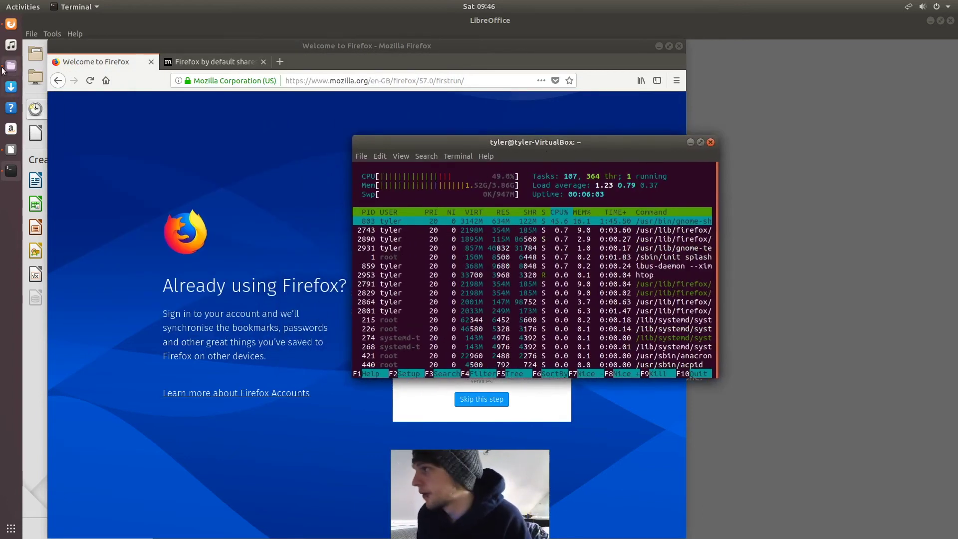
click(17, 7)
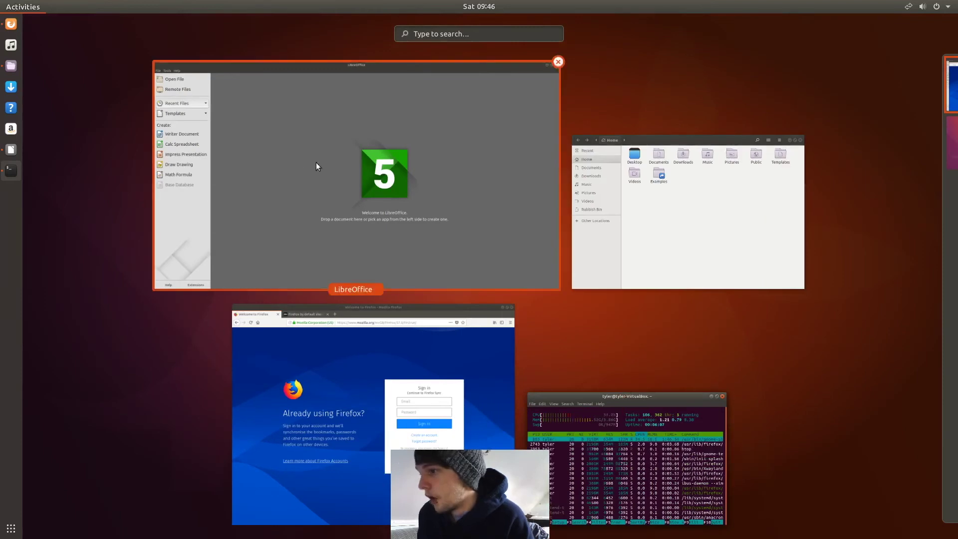
Step: Load youtube.com in a new Firefox tab, then bring the htop terminal back to the front
click(354, 345)
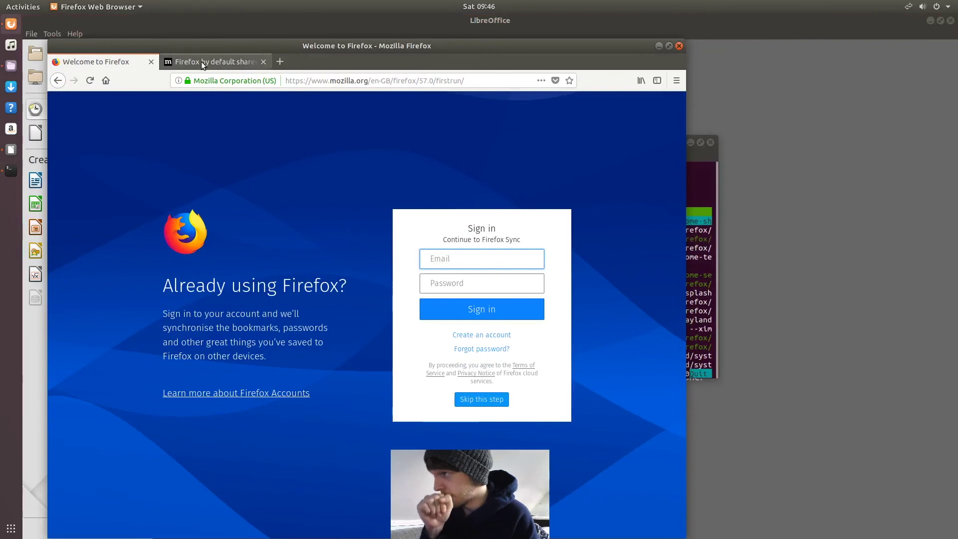
click(202, 61)
click(280, 61)
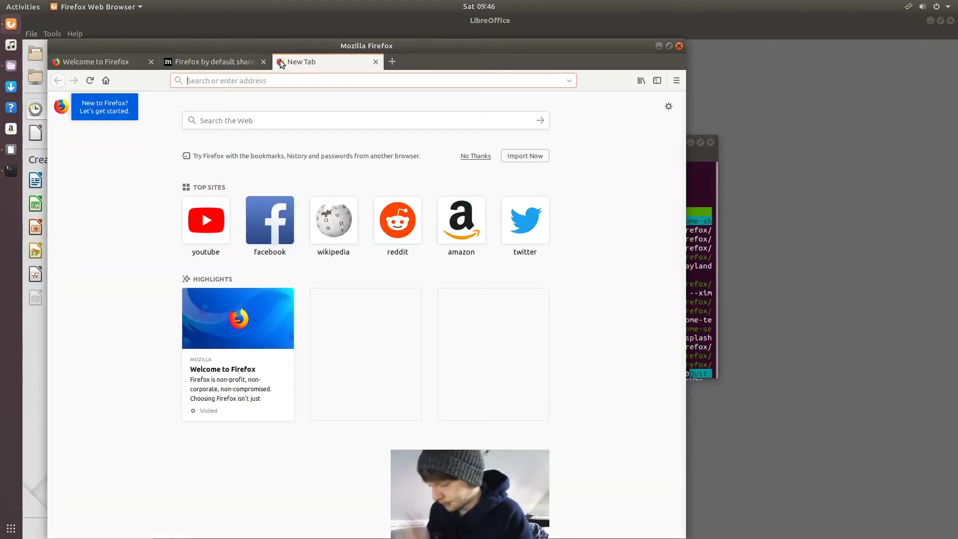
text(youtube)
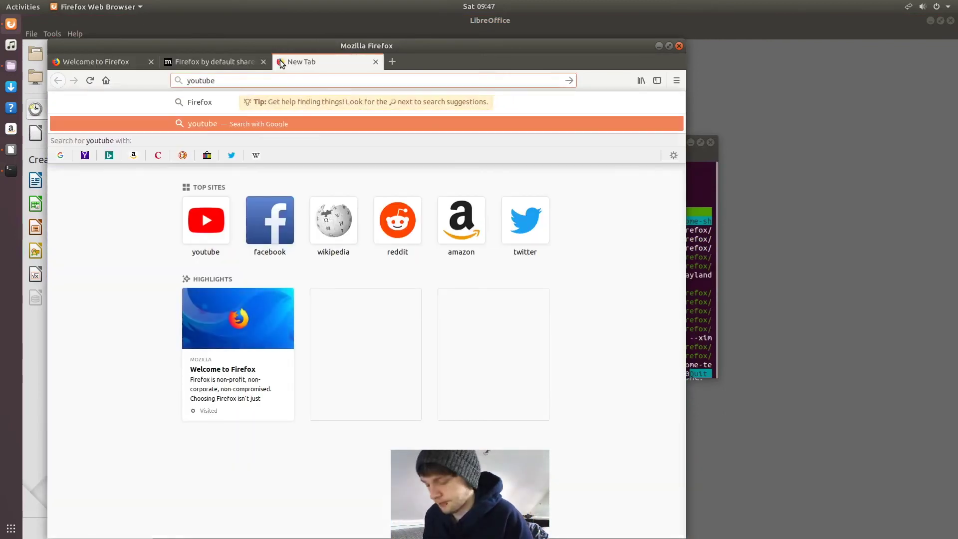
text(.com)
key(Return)
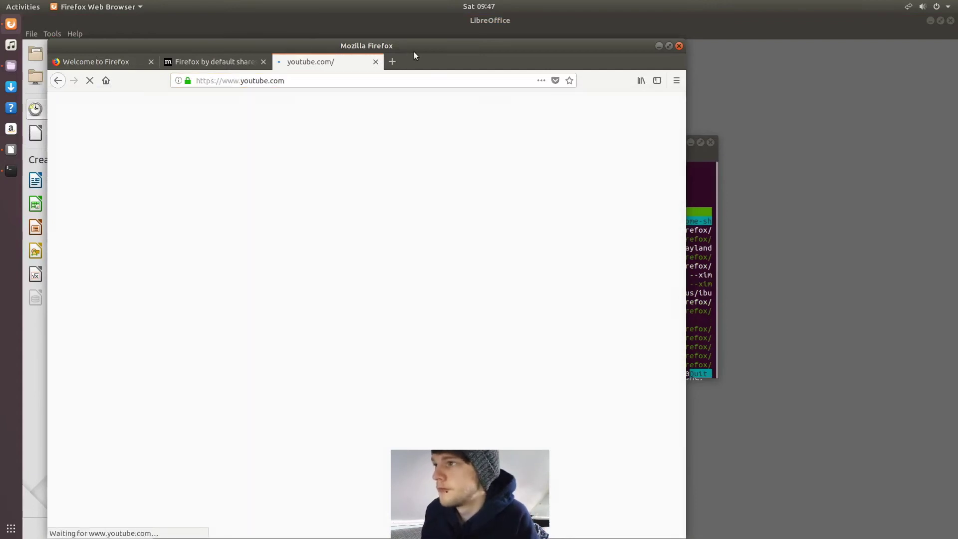
drag(421, 52, 667, 90)
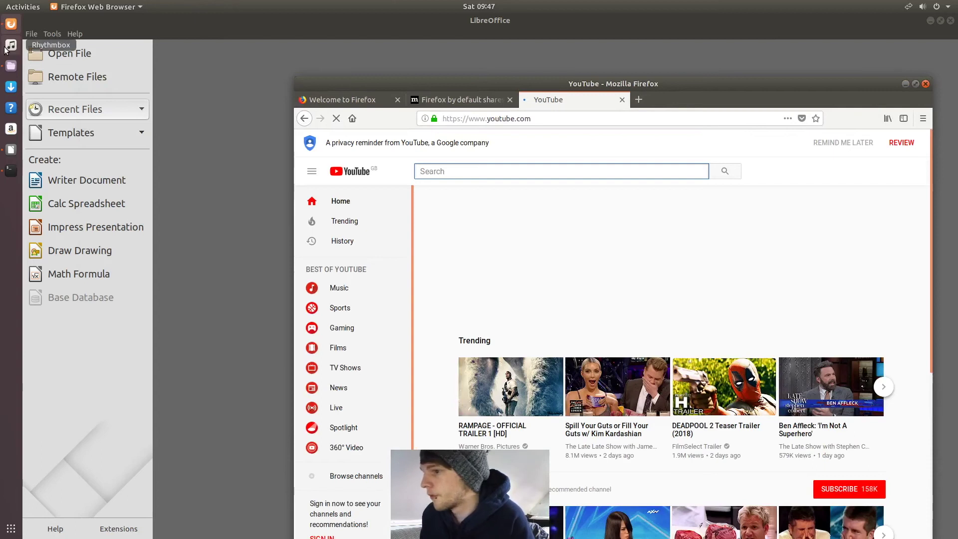
click(11, 172)
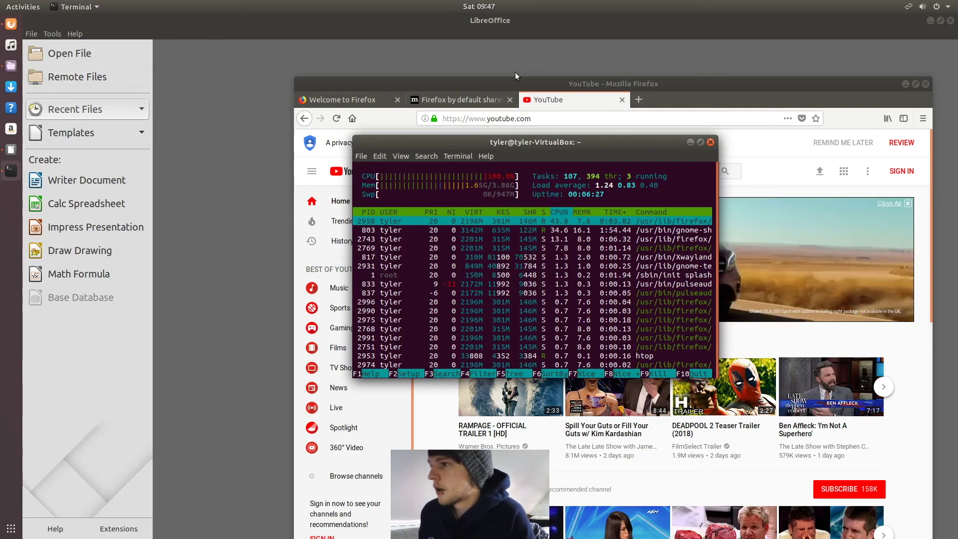
Step: Minimise htop, snap Firefox to the left half and LibreOffice to the right half
click(690, 143)
drag(693, 90, 1, 165)
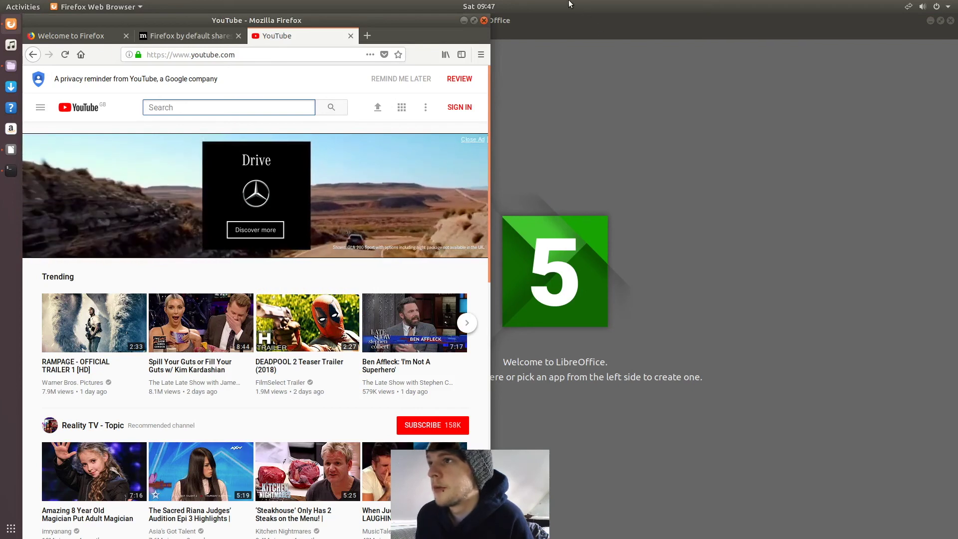
click(599, 38)
drag(577, 25, 783, 62)
drag(723, 77, 957, 112)
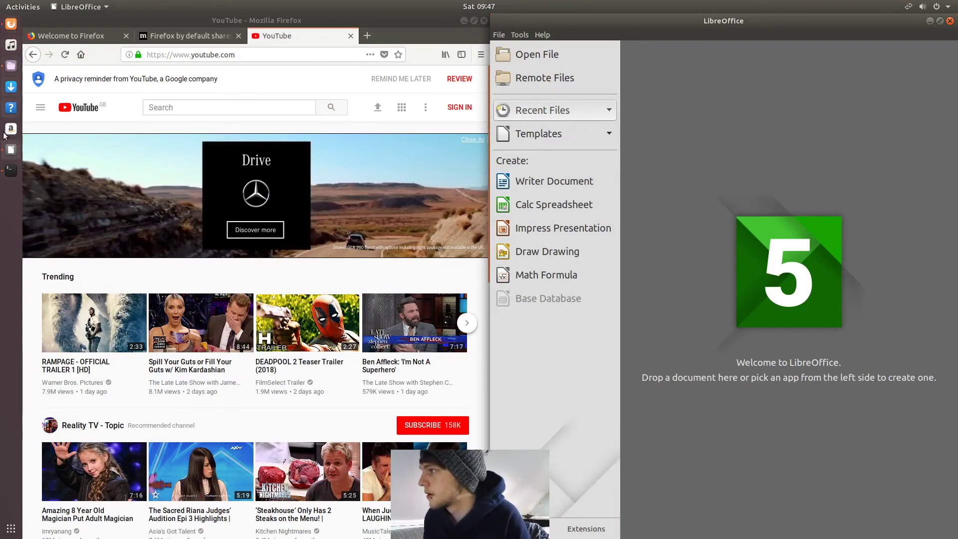
Step: Search Activities for 'gimp' to see it is only in Software, then open a new terminal
click(19, 4)
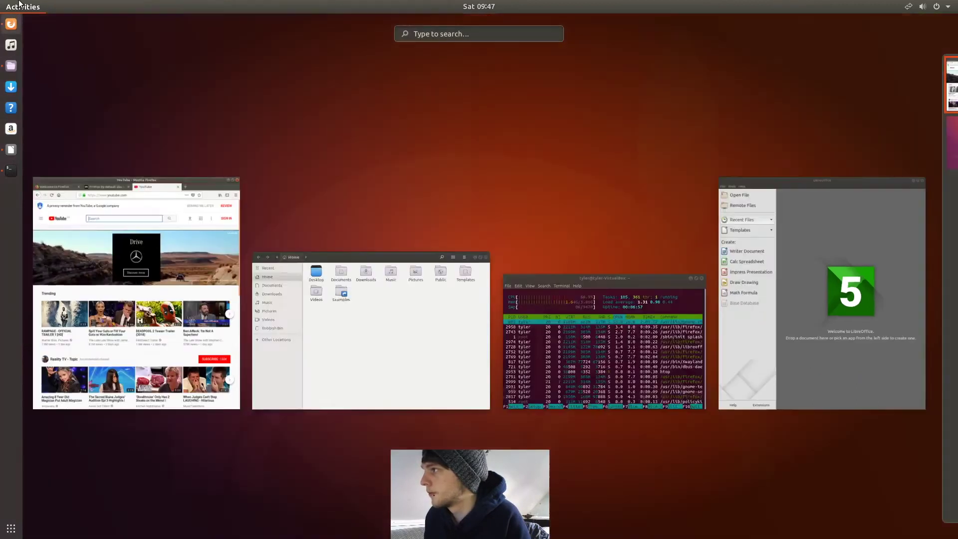
text(gimpl)
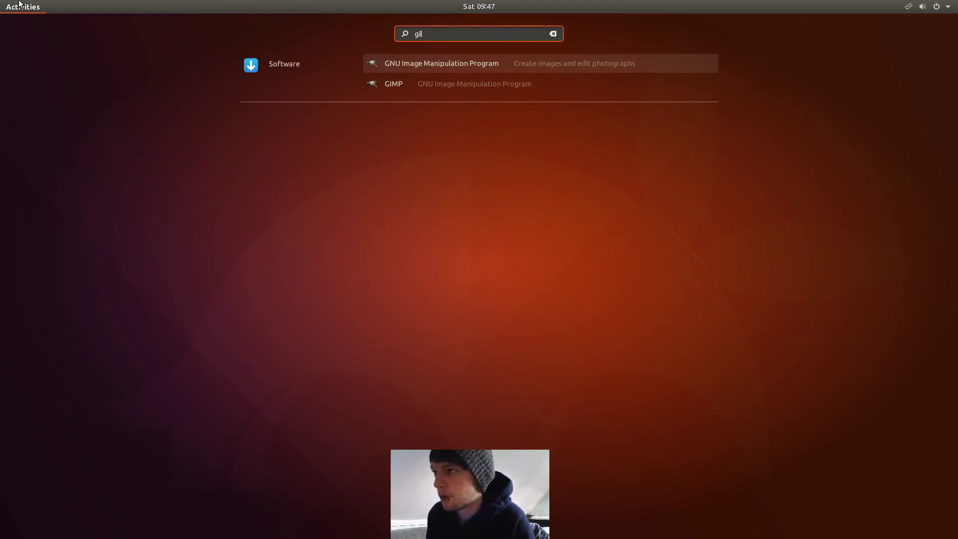
key(BackSpace)
key(BackSpace)
key(BackSpace)
key(Escape)
key(ctrl+alt+t)
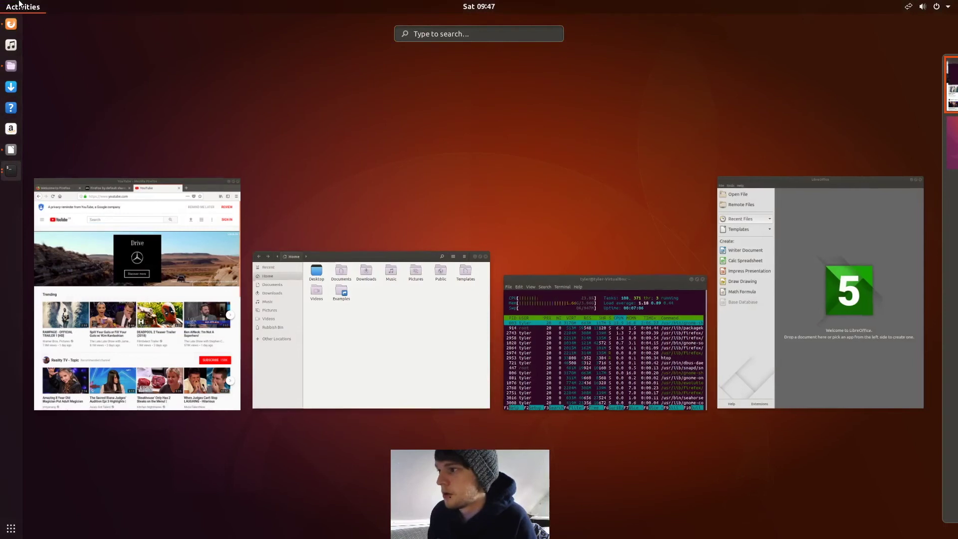
Step: Run 'sudo apt-get install gimp', enter the sudo password, and confirm the install with y
key(Escape)
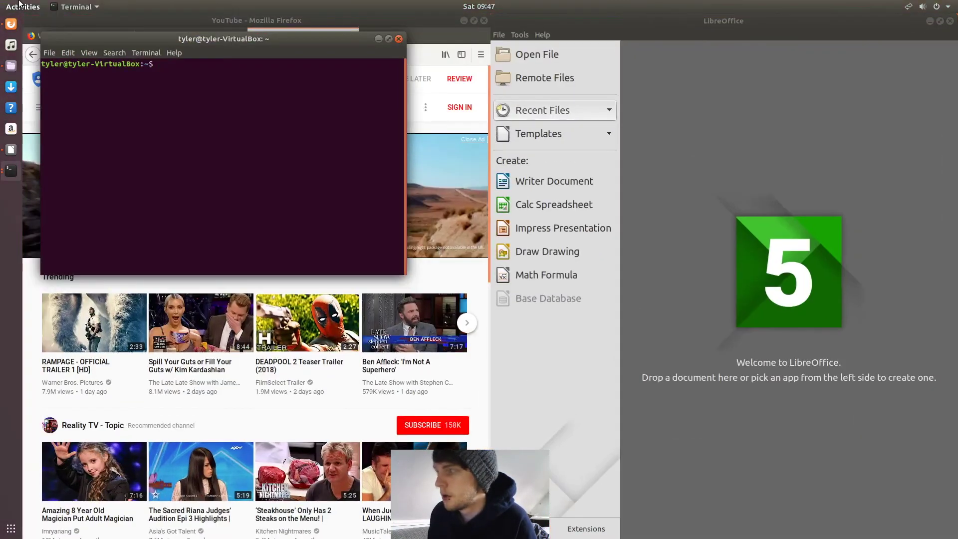
text(sudo aqpt-get)
key(BackSpace)
key(BackSpace)
key(BackSpace)
key(BackSpace)
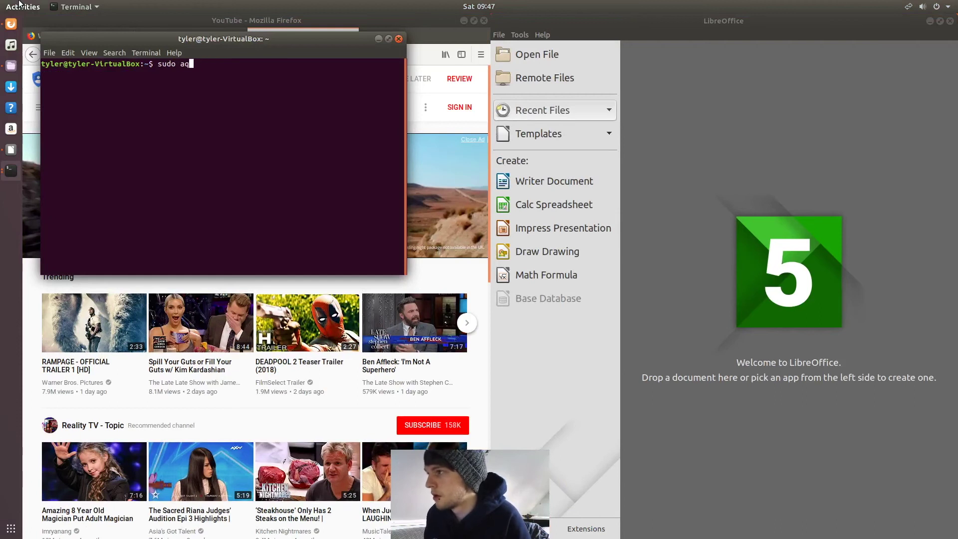
key(BackSpace)
key(BackSpace)
text(apt-get inst)
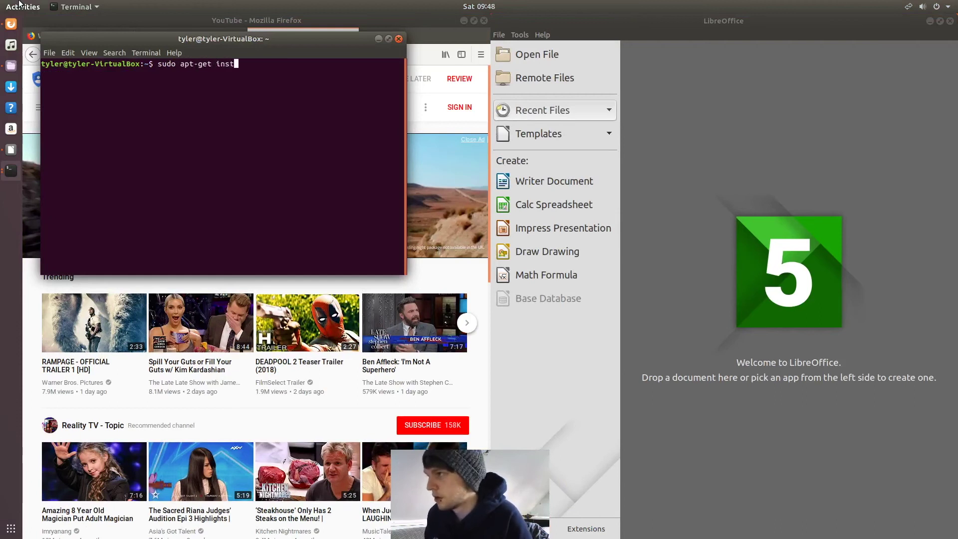
text(all h)
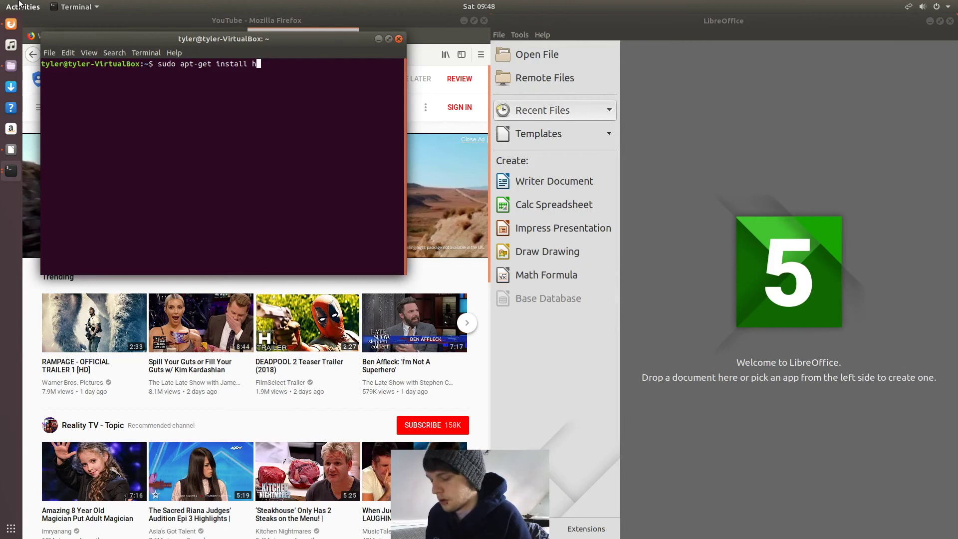
text(gim)
key(BackSpace)
key(BackSpace)
key(BackSpace)
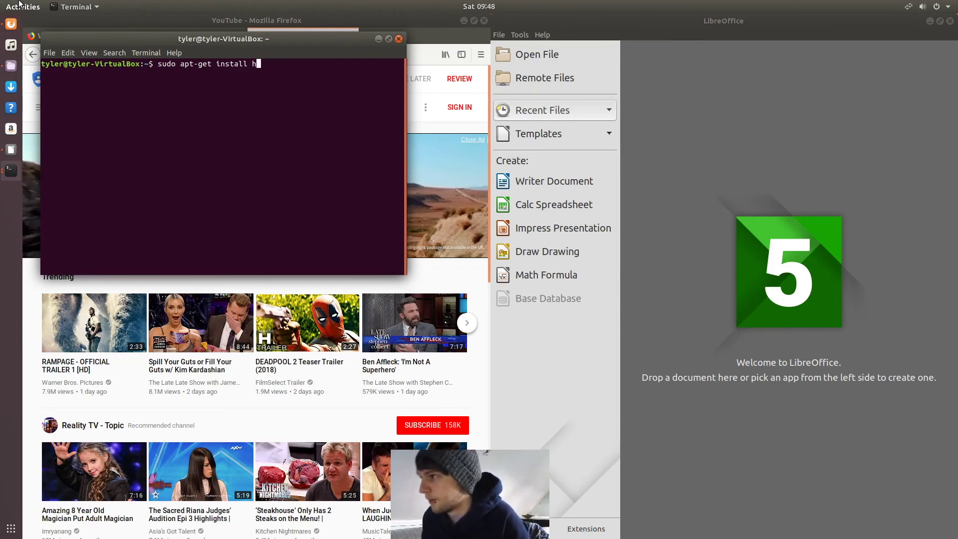
text(gimp)
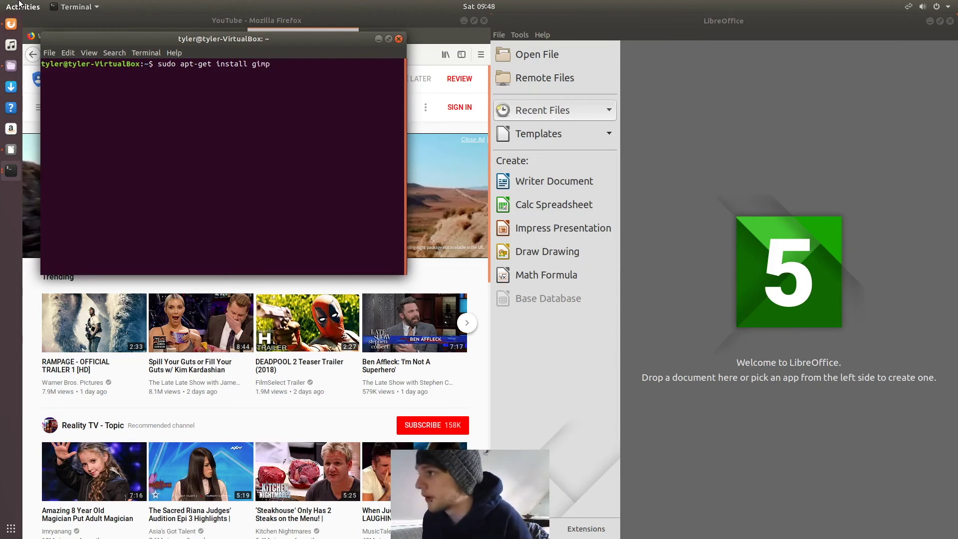
key(Return)
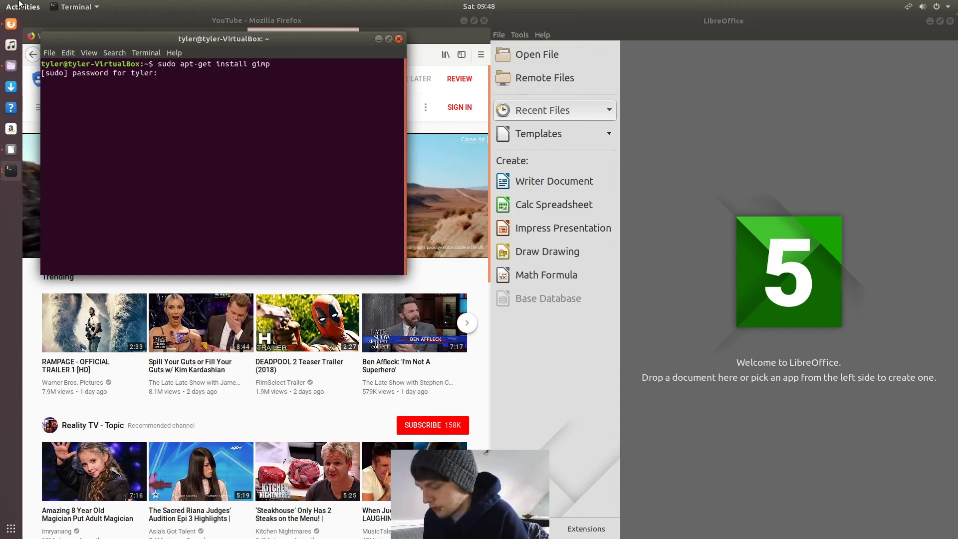
key(Return)
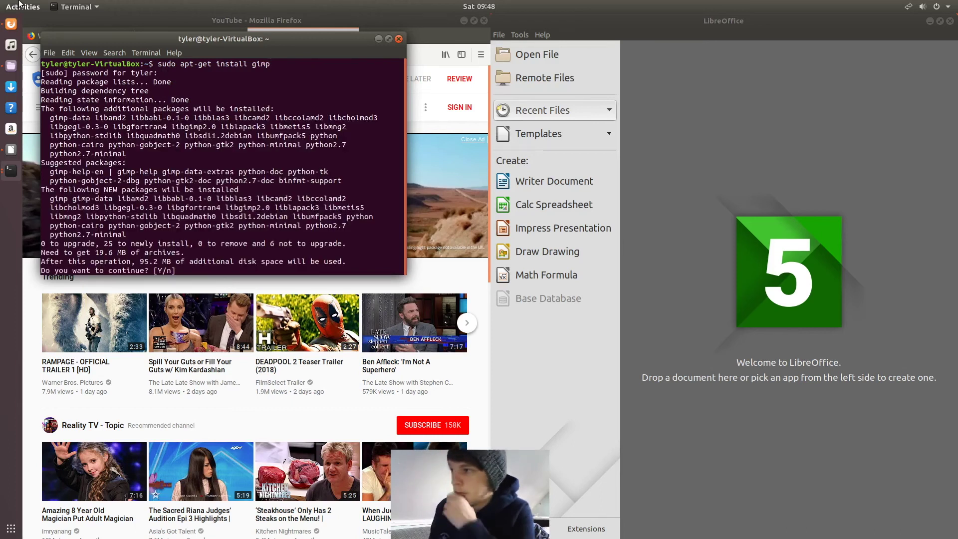
text(y)
key(Return)
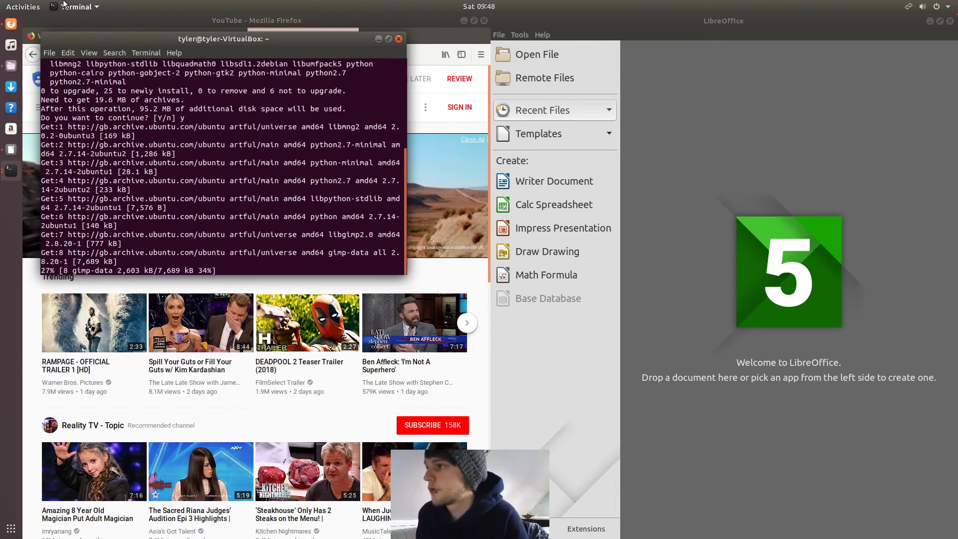
Step: Close the Files, LibreOffice and Firefox windows from the overview, confirming closing all three tabs
click(477, 23)
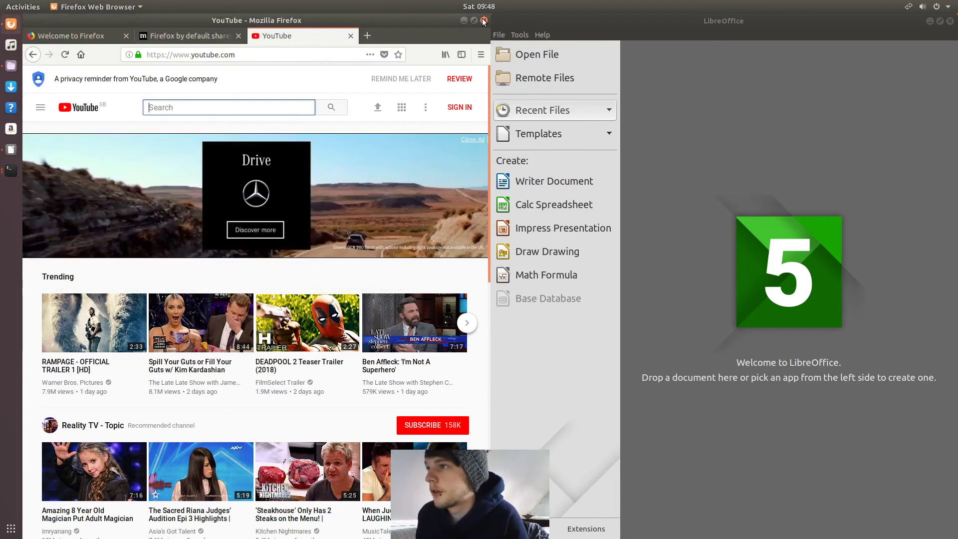
click(20, 6)
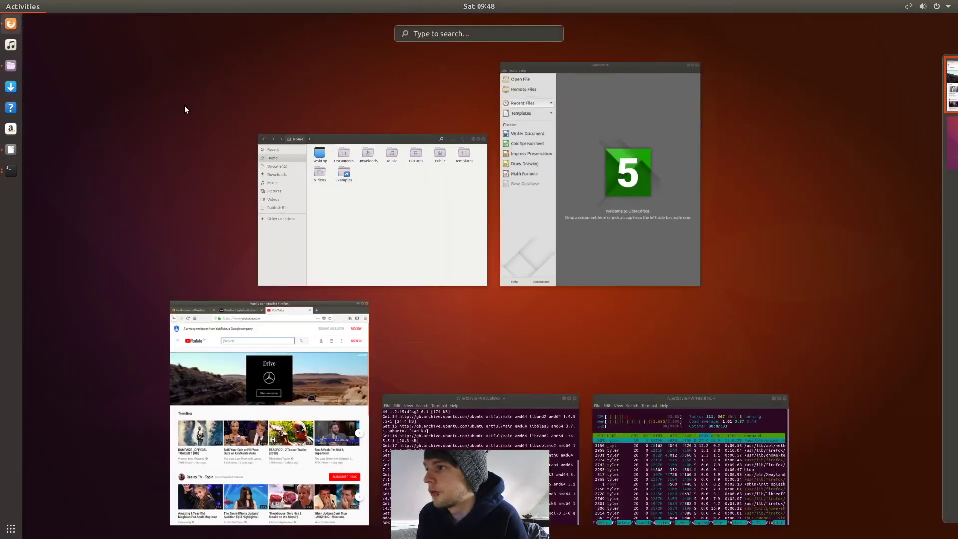
click(488, 133)
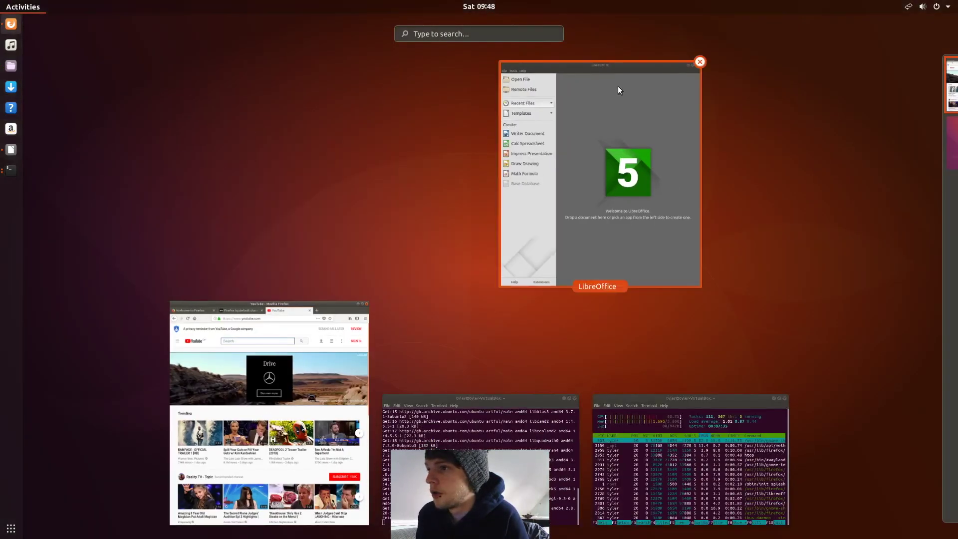
click(701, 62)
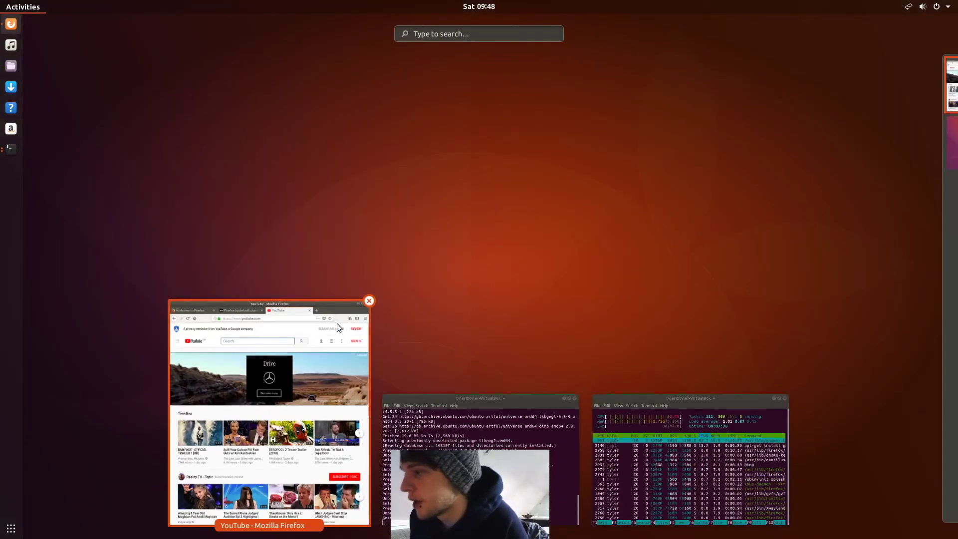
click(370, 301)
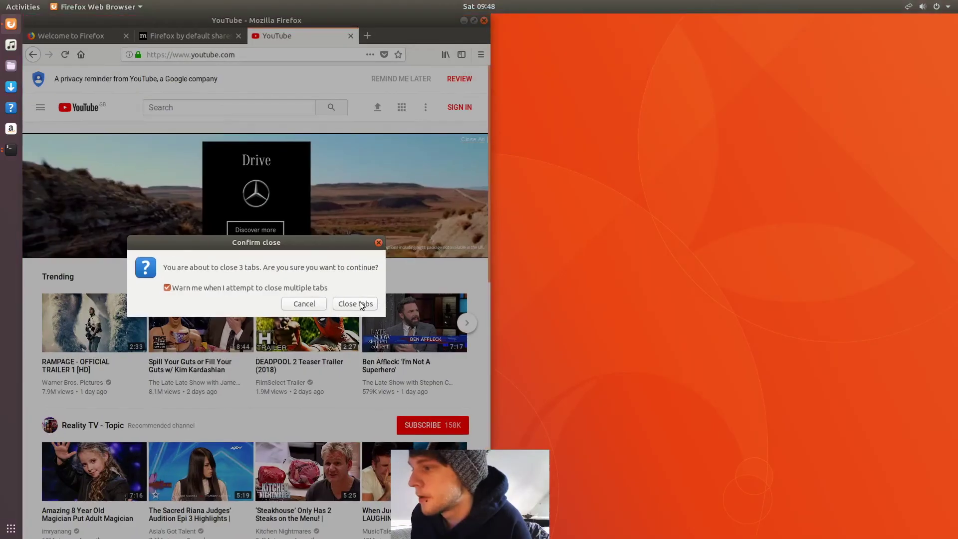
click(368, 301)
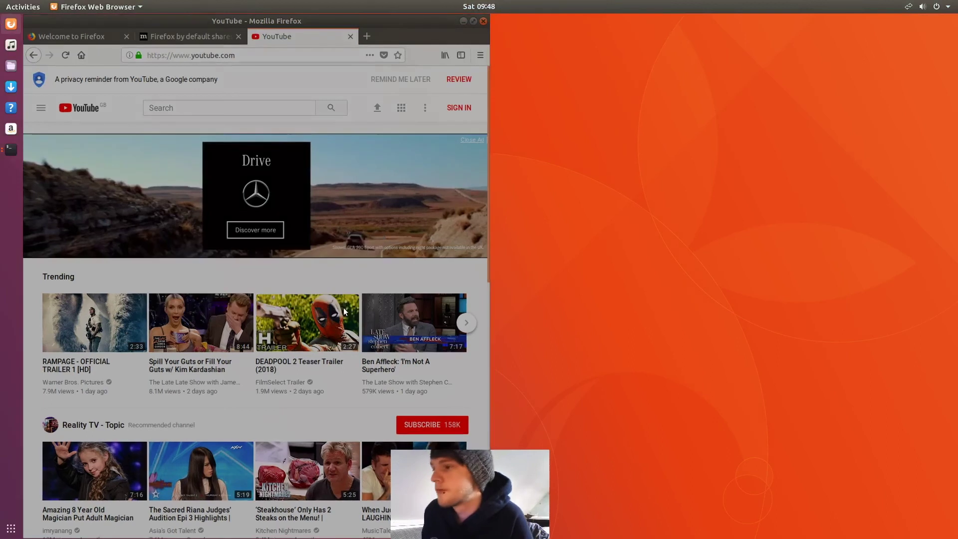
right_click(420, 199)
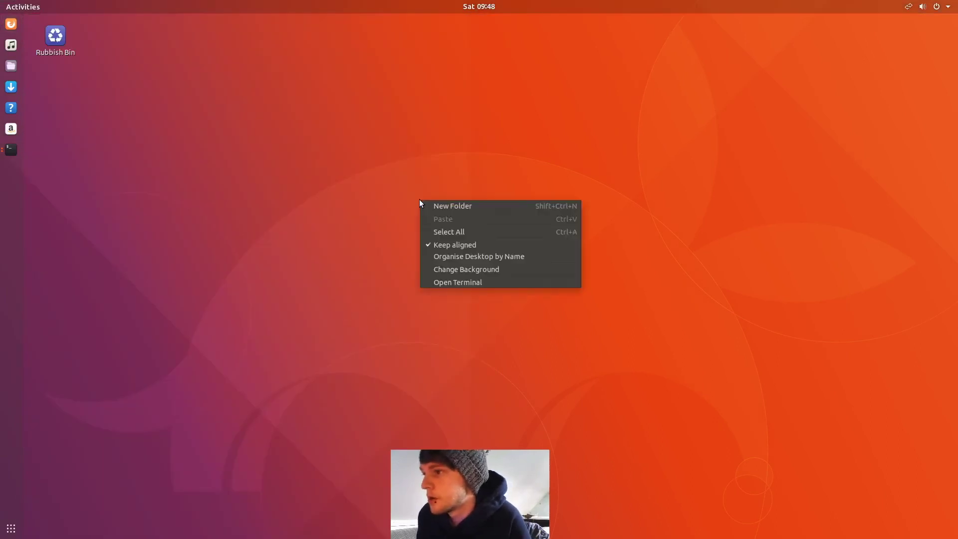
click(461, 272)
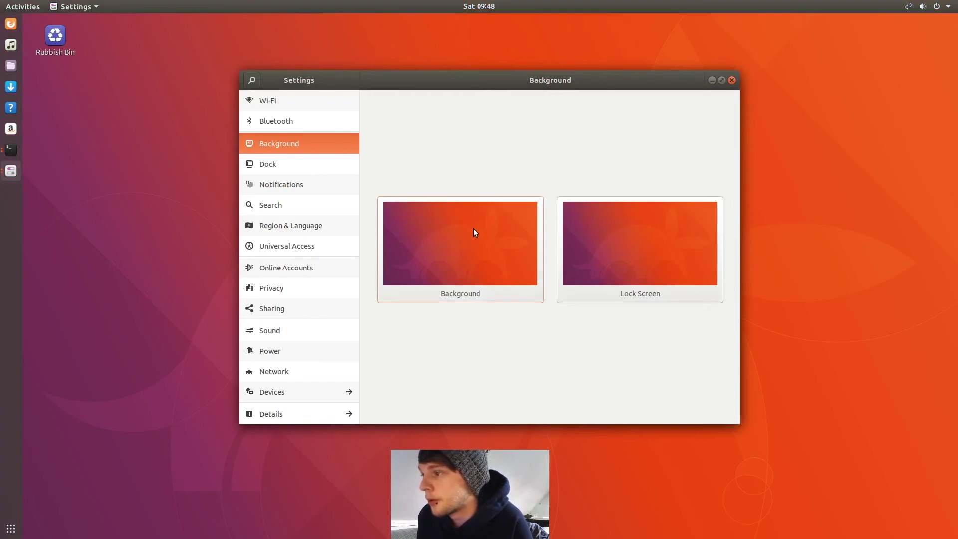
click(451, 242)
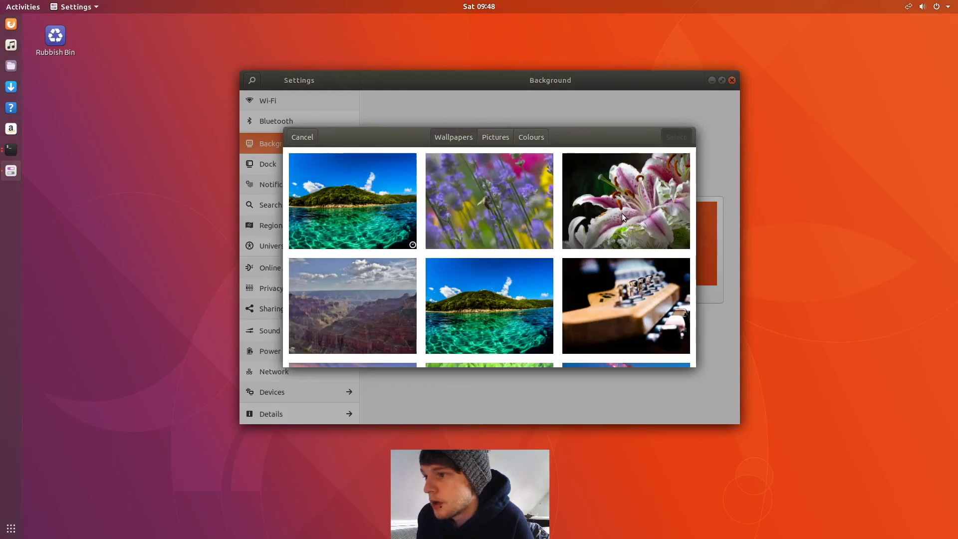
scroll(621, 213, down, 5)
scroll(619, 214, down, 4)
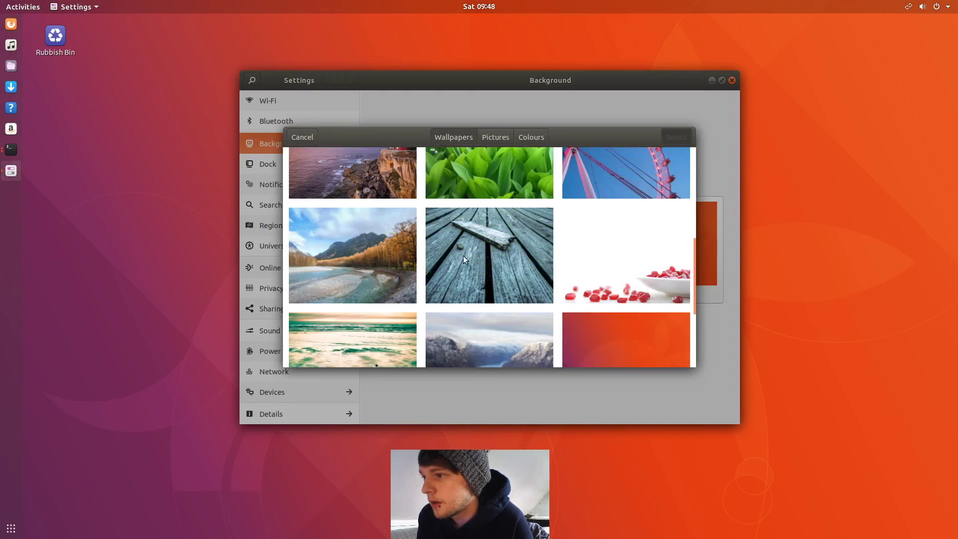
scroll(461, 253, down, 3)
scroll(461, 253, up, 2)
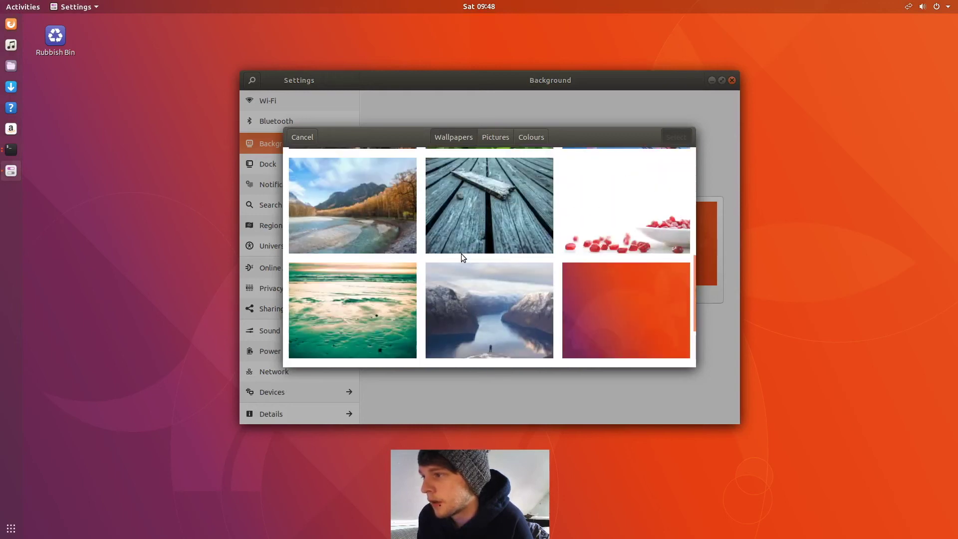
click(501, 219)
click(684, 145)
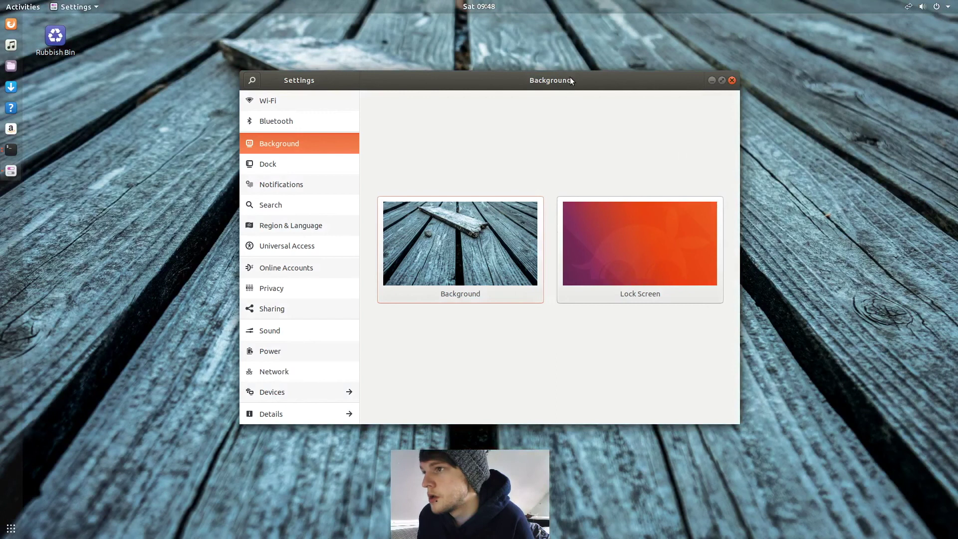
drag(571, 81, 698, 537)
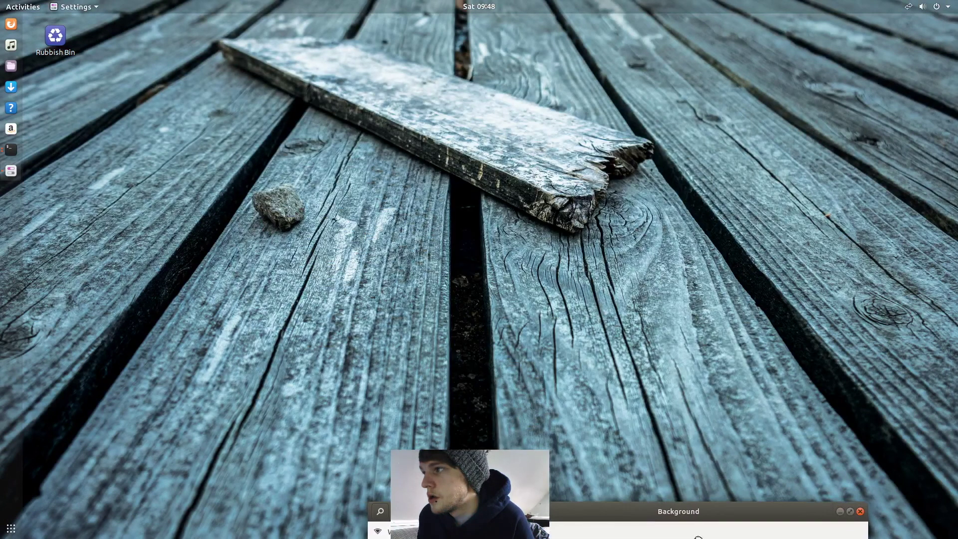
drag(691, 486, 510, 132)
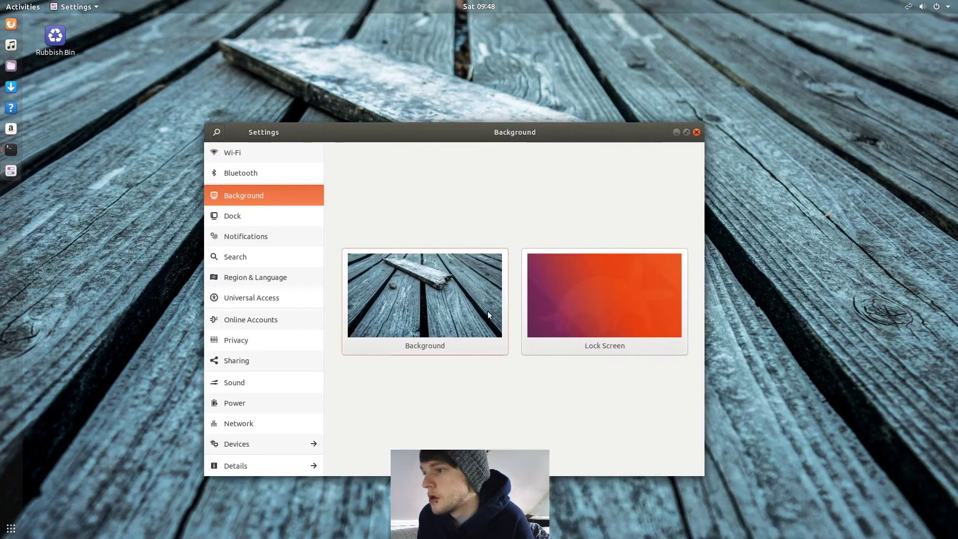
click(463, 298)
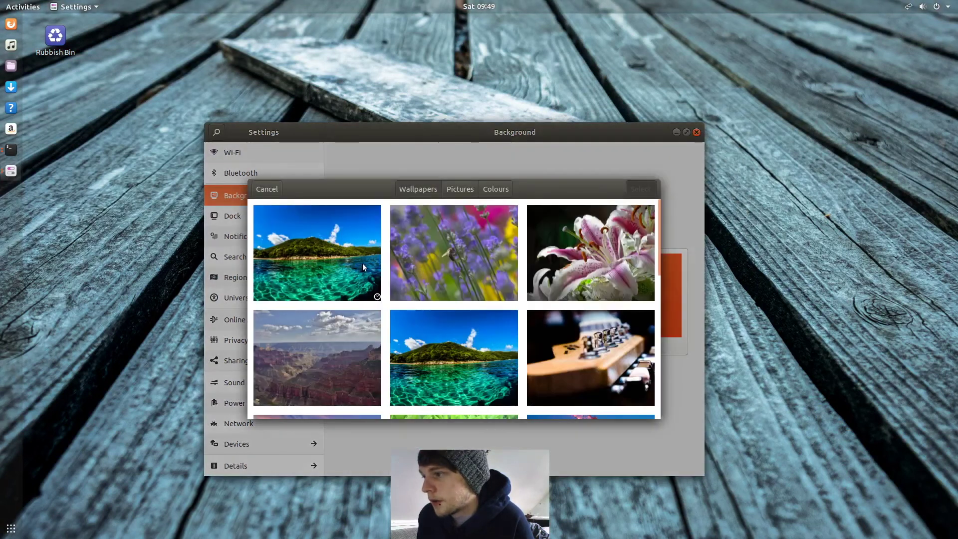
scroll(543, 290, down, 1)
scroll(542, 290, down, 5)
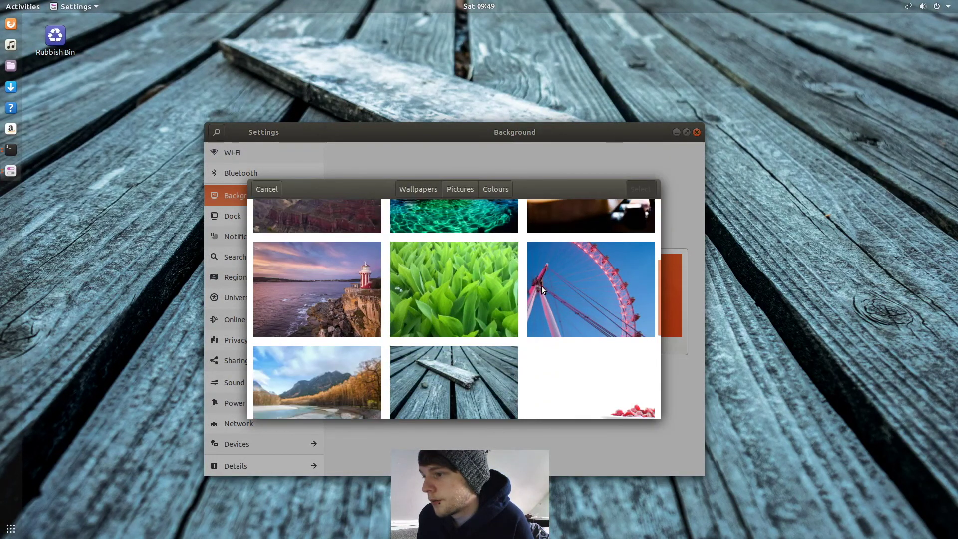
scroll(543, 289, down, 3)
scroll(543, 290, down, 4)
click(598, 283)
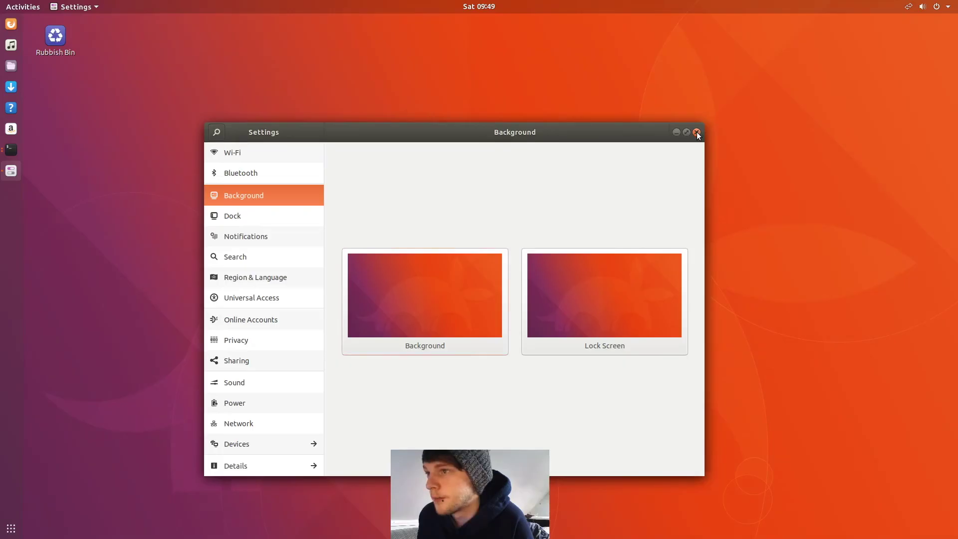
Step: Close the Settings window and both terminal windows, including the one still running htop
click(697, 132)
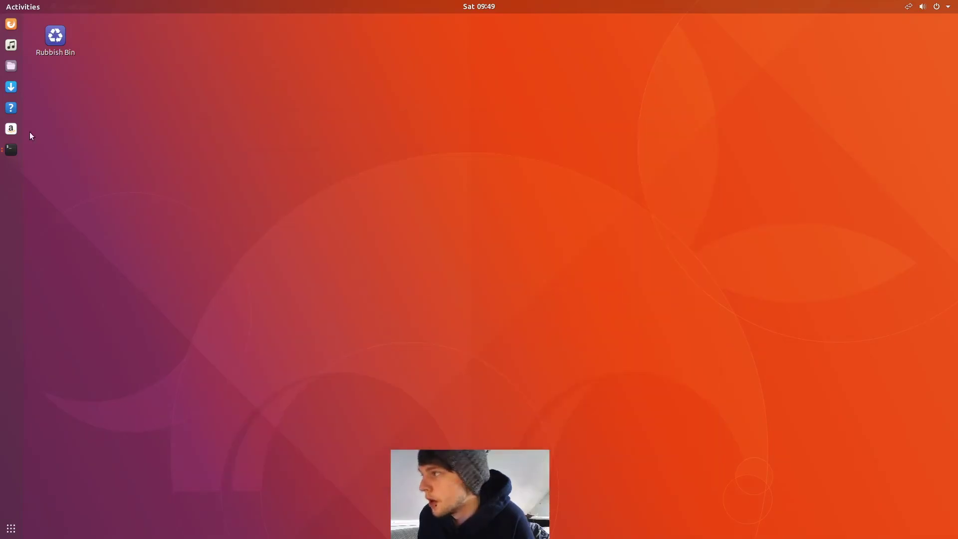
click(12, 150)
click(109, 114)
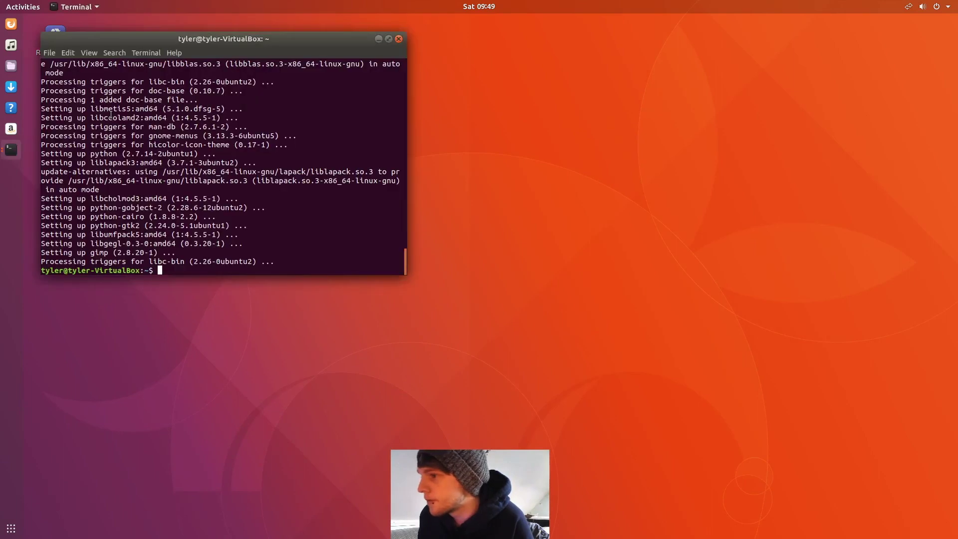
click(398, 40)
click(10, 150)
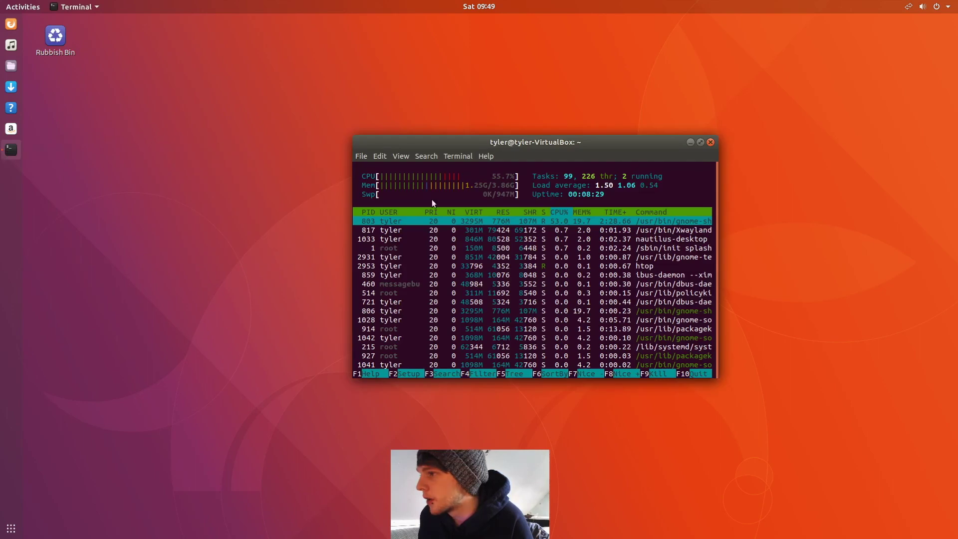
click(712, 144)
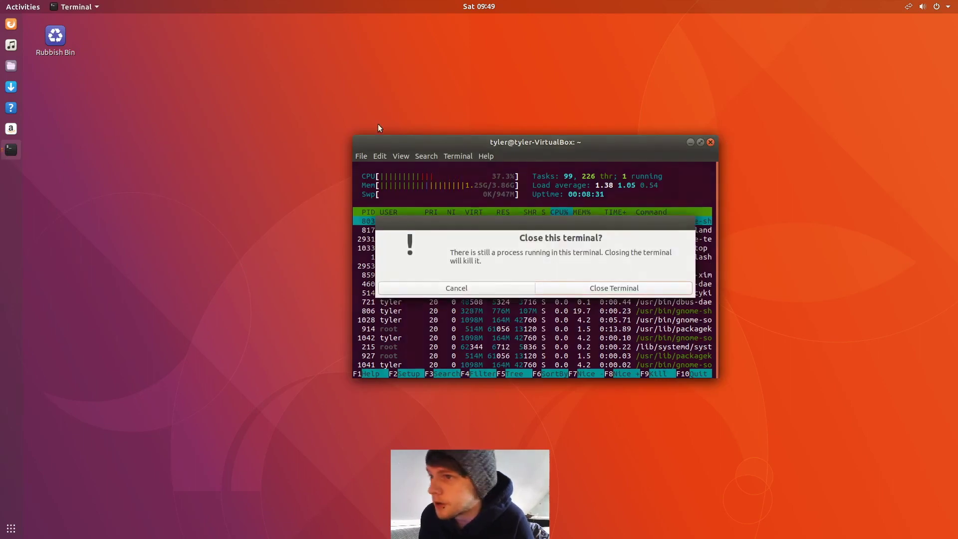
click(592, 288)
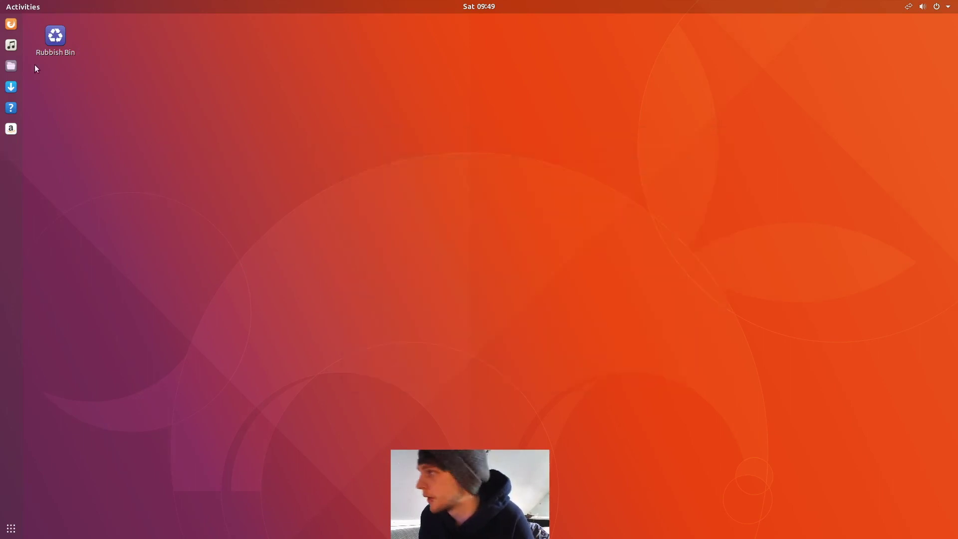
Step: Launch the Screenshot app and capture the whole desktop
click(18, 7)
text(screen)
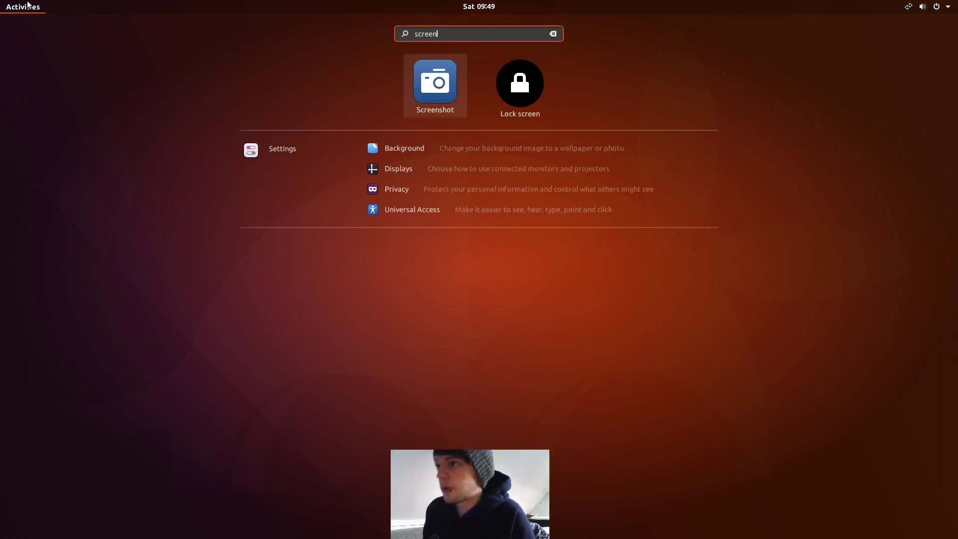
key(Return)
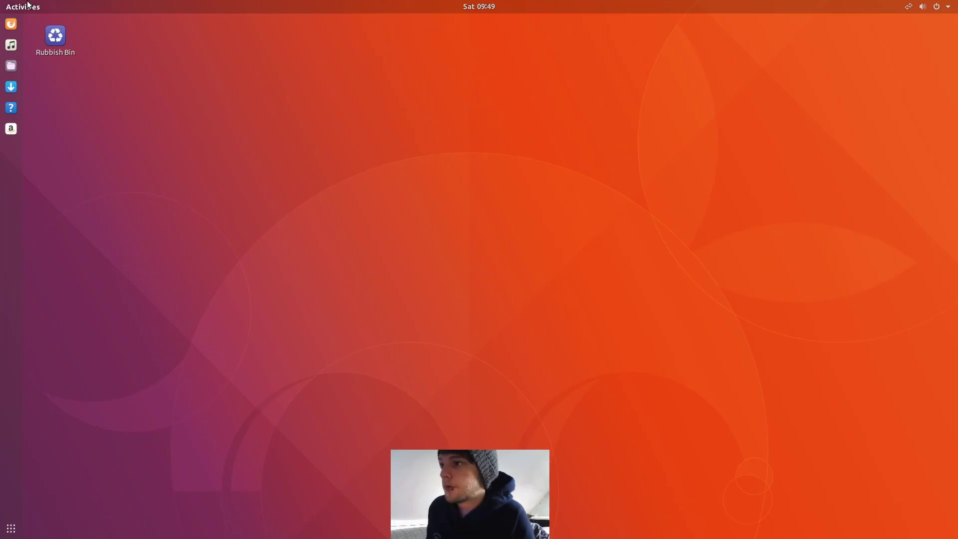
drag(184, 38, 504, 156)
click(573, 159)
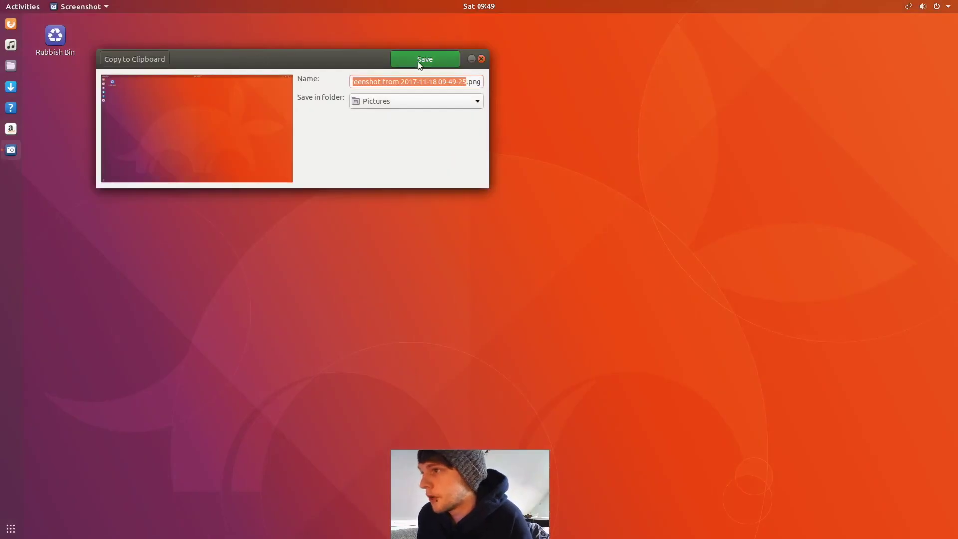
Step: Save the screenshot PNG into the Desktop folder
click(467, 101)
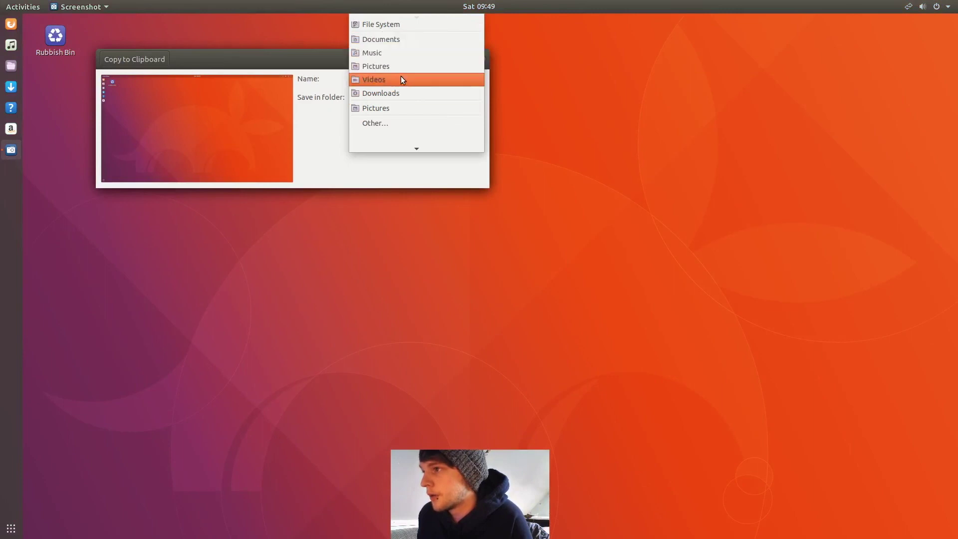
scroll(400, 75, up, 2)
click(392, 38)
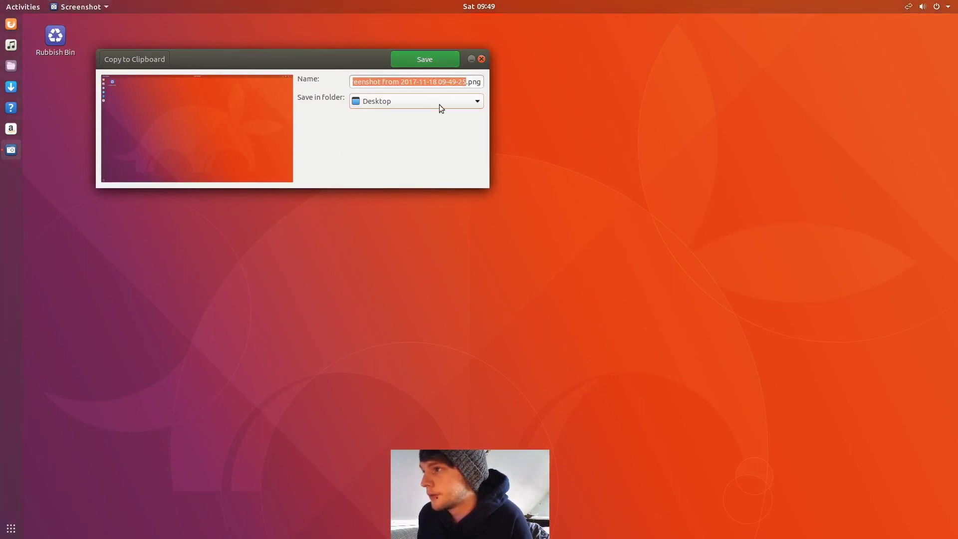
click(423, 61)
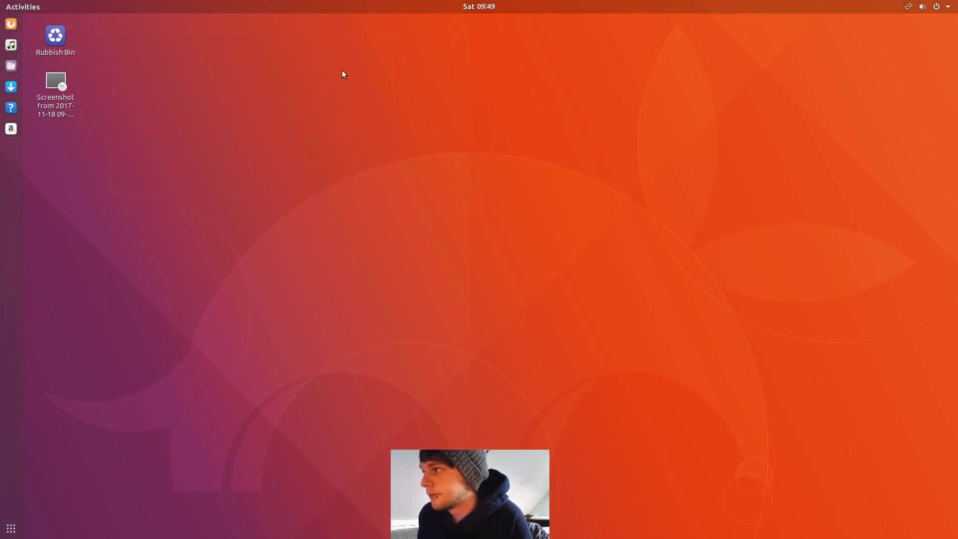
Step: Launch GIMP, open the desktop screenshot in it, and zoom out to fit
key(super)
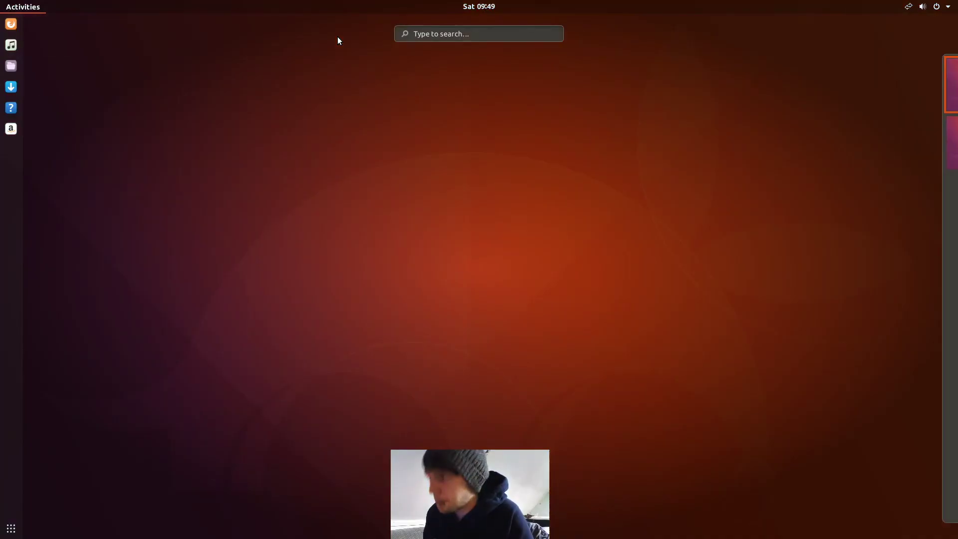
text(gimp)
key(Return)
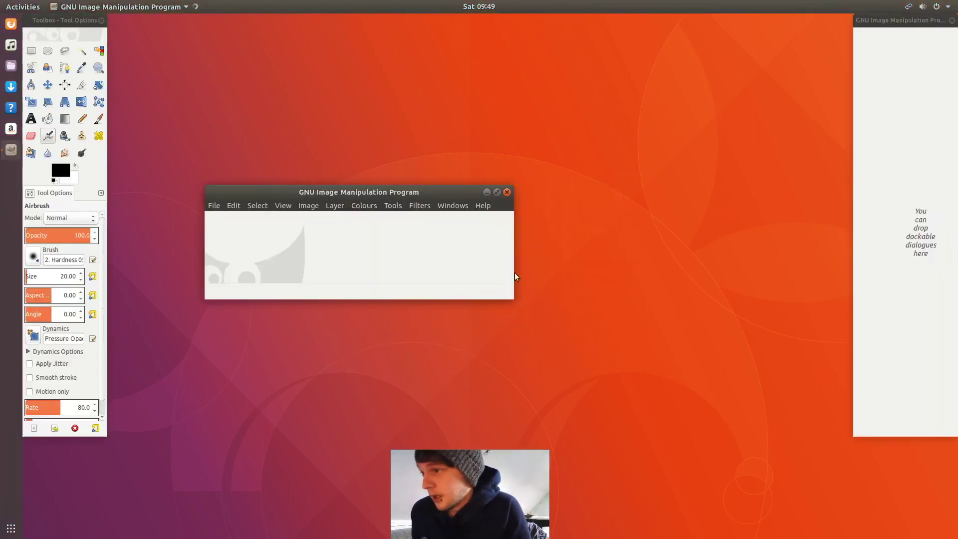
drag(391, 185, 493, 140)
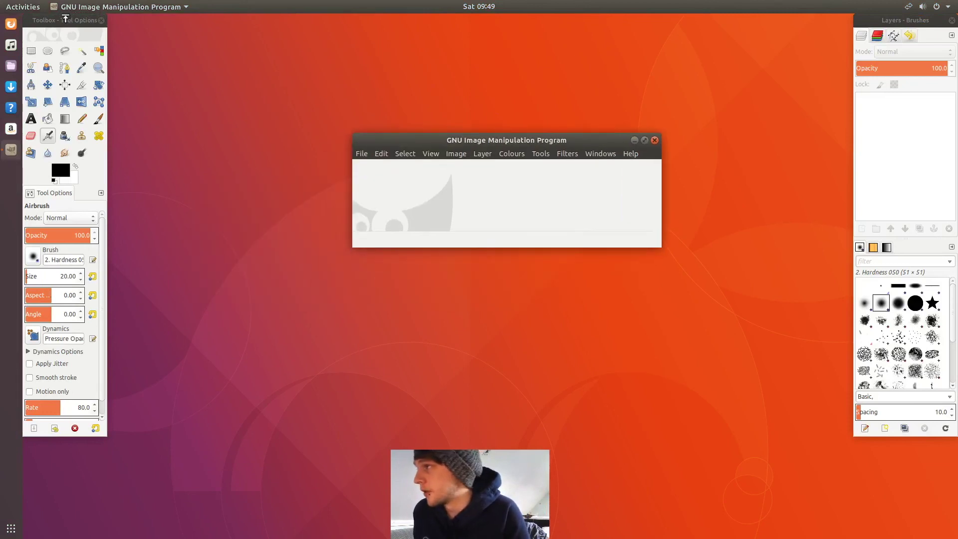
drag(71, 82, 470, 190)
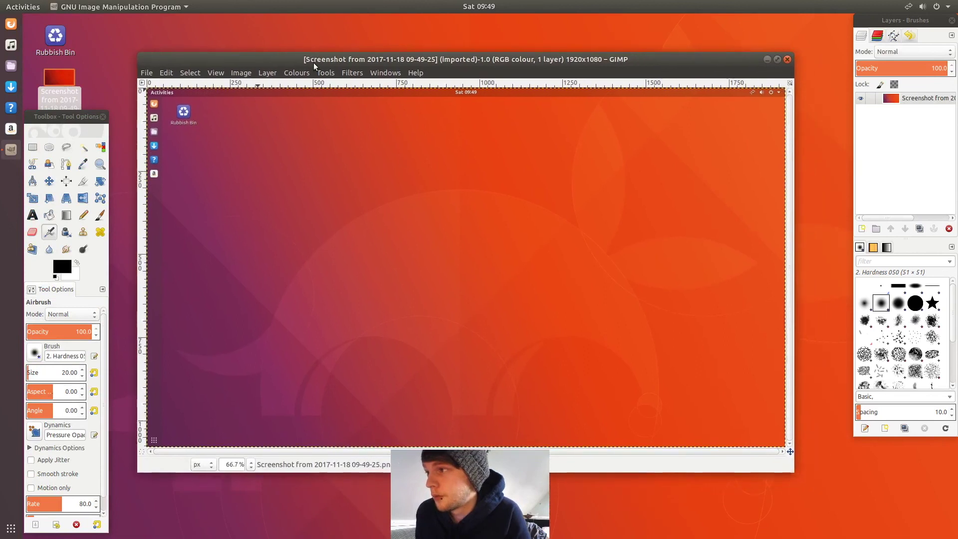
drag(70, 116, 68, 40)
key(minus)
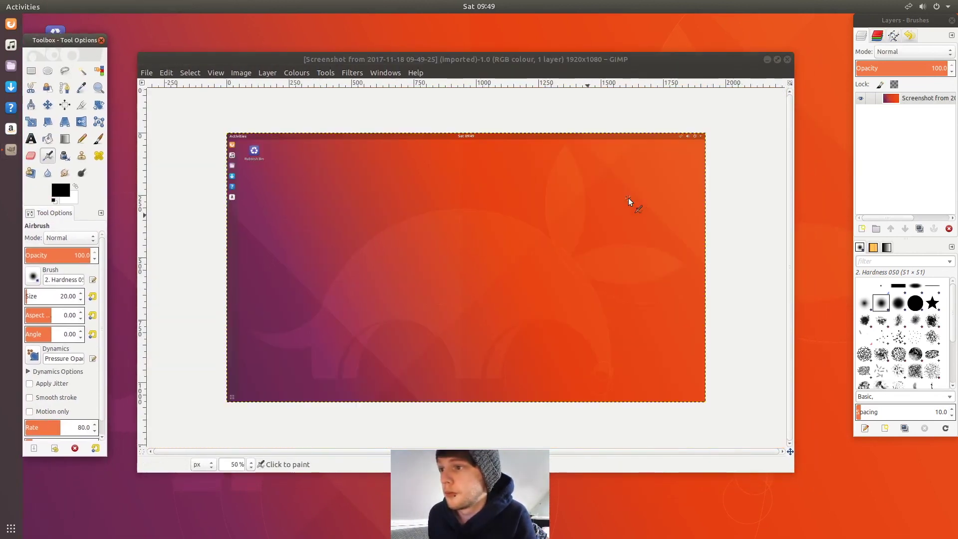
key(minus)
Step: Set the Text tool to size 200 and white (ffffff) colour
click(31, 139)
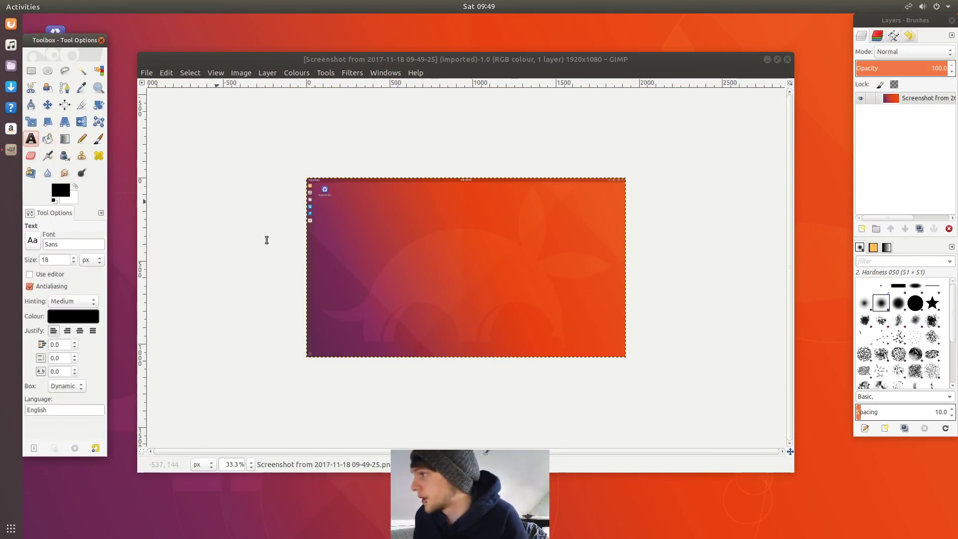
drag(59, 260, 29, 261)
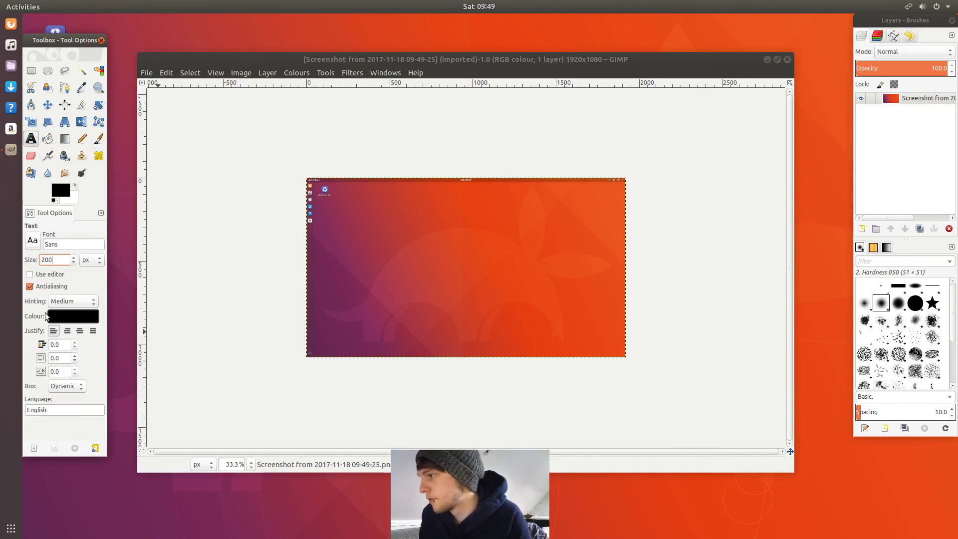
click(64, 321)
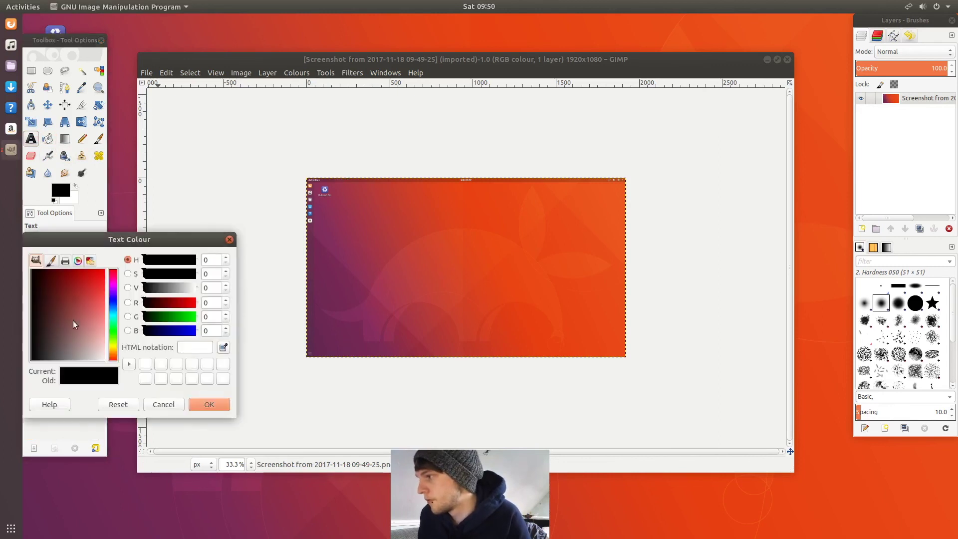
click(193, 295)
drag(193, 294, 204, 292)
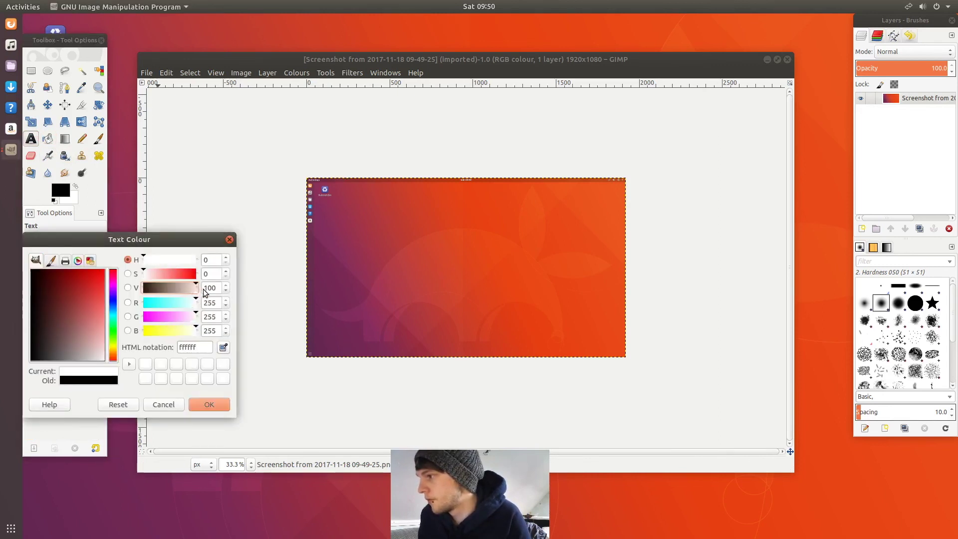
click(209, 404)
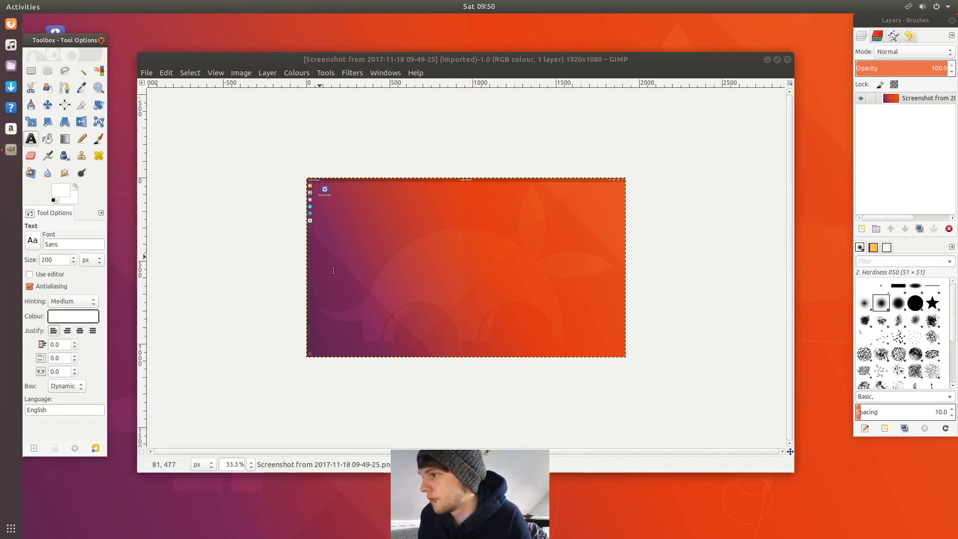
Step: Type 'Ubuntu 17.10' and 'Final Look' on two lines in a wide text box over the screenshot
drag(320, 258, 620, 353)
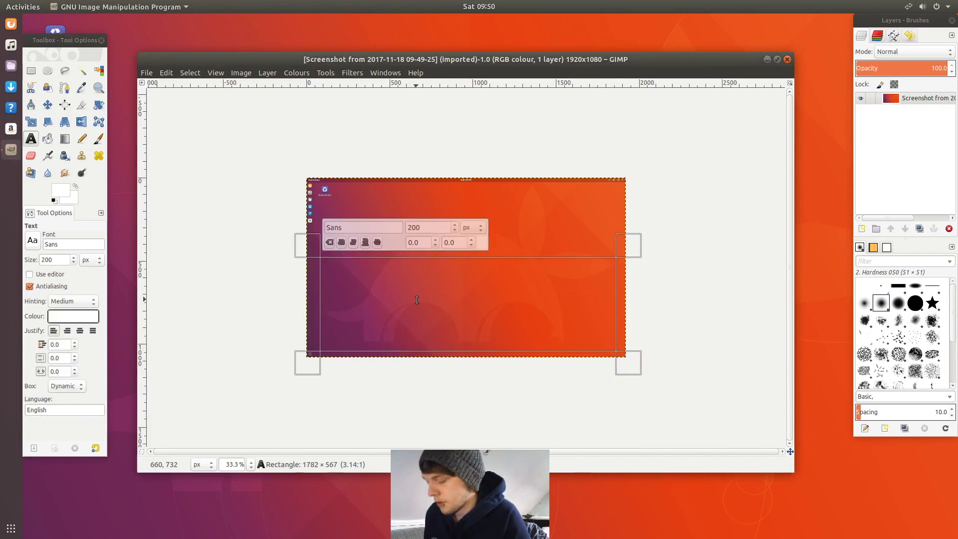
text(Ubuntu)
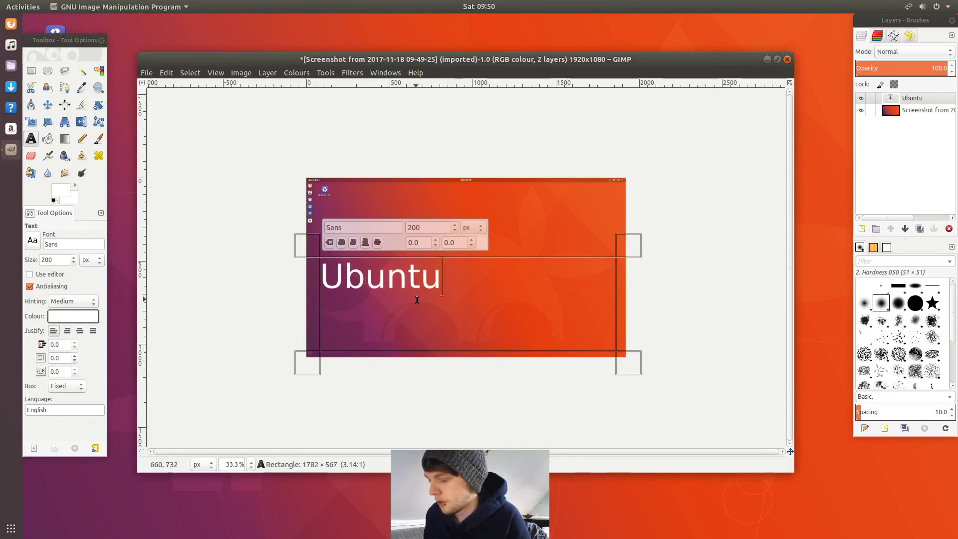
text( 17.10)
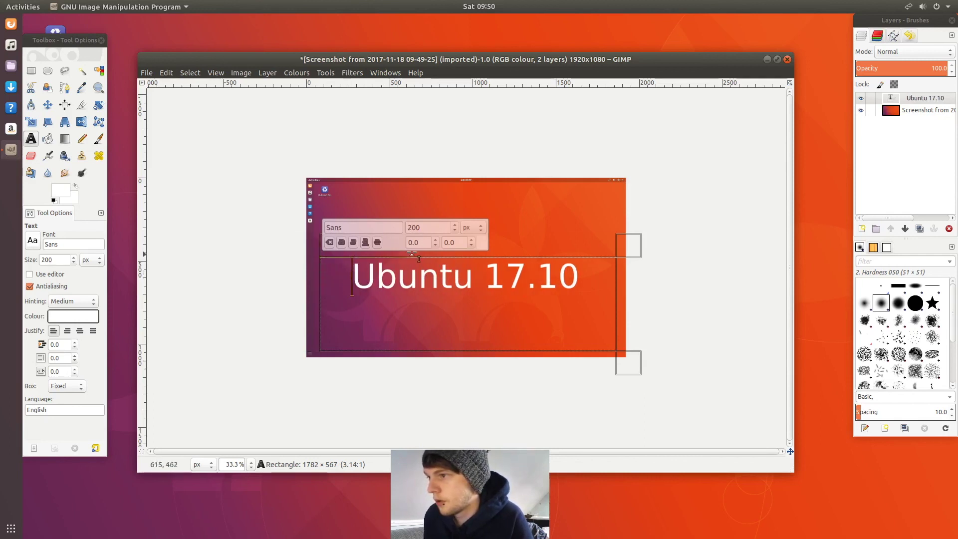
drag(443, 257, 443, 218)
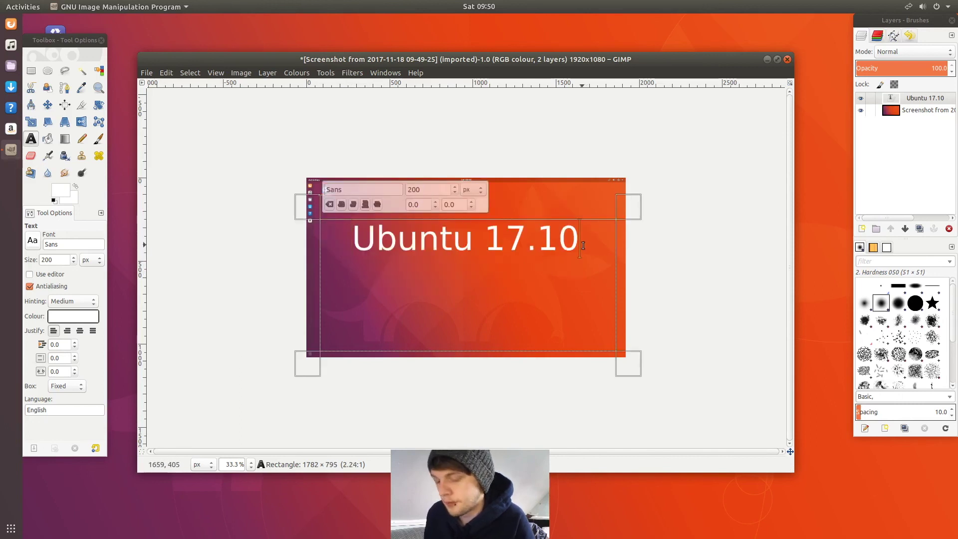
key(Return)
text(Final)
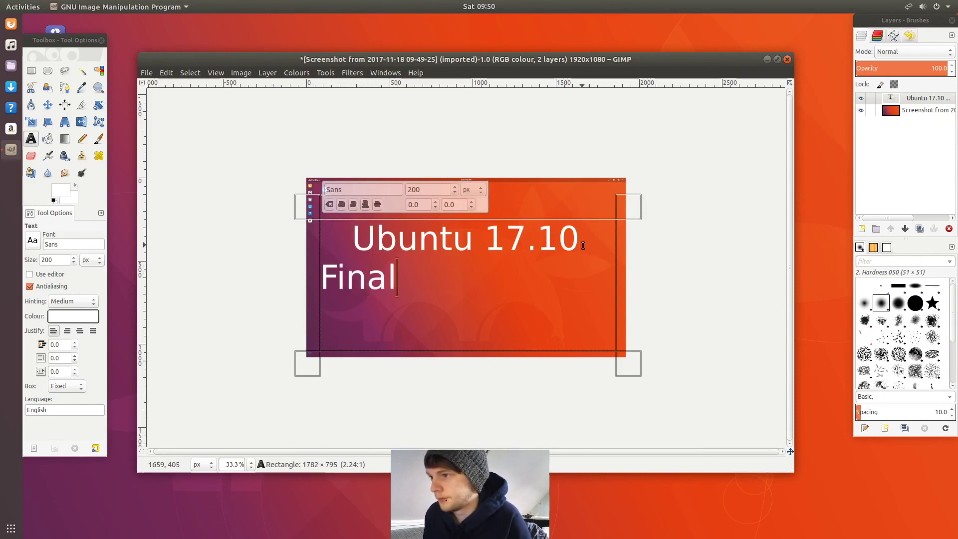
text( Look)
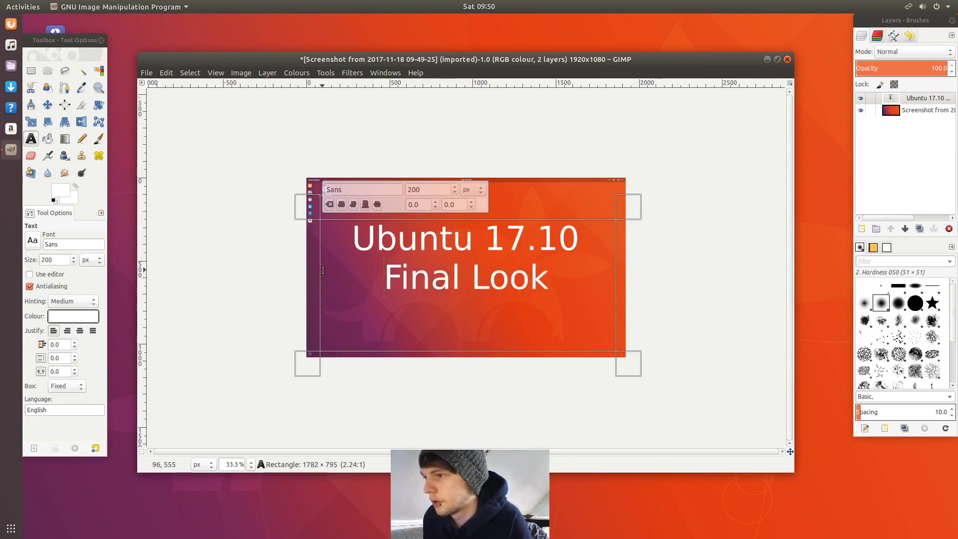
click(705, 323)
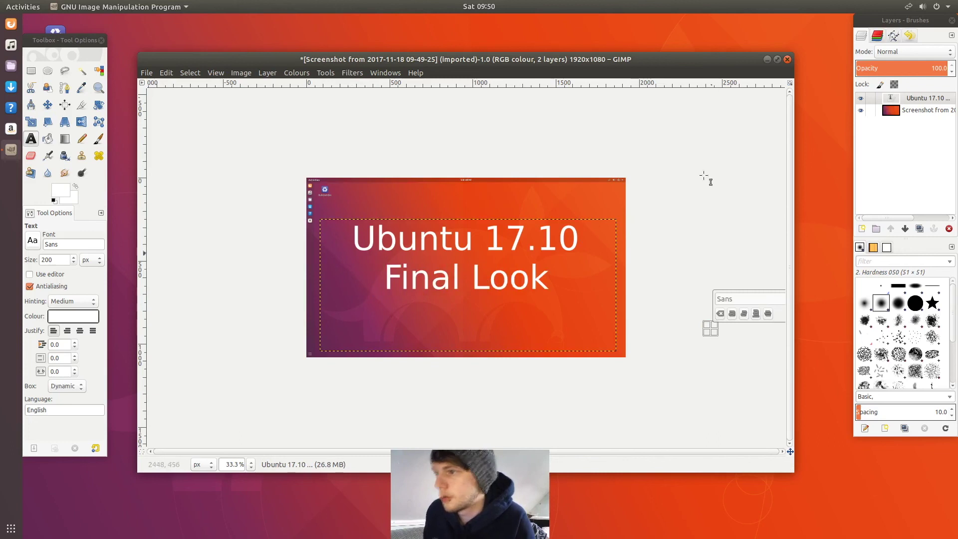
click(703, 167)
Step: Export the titled image as PNG, replacing the original Desktop screenshot file, then close the image
click(147, 74)
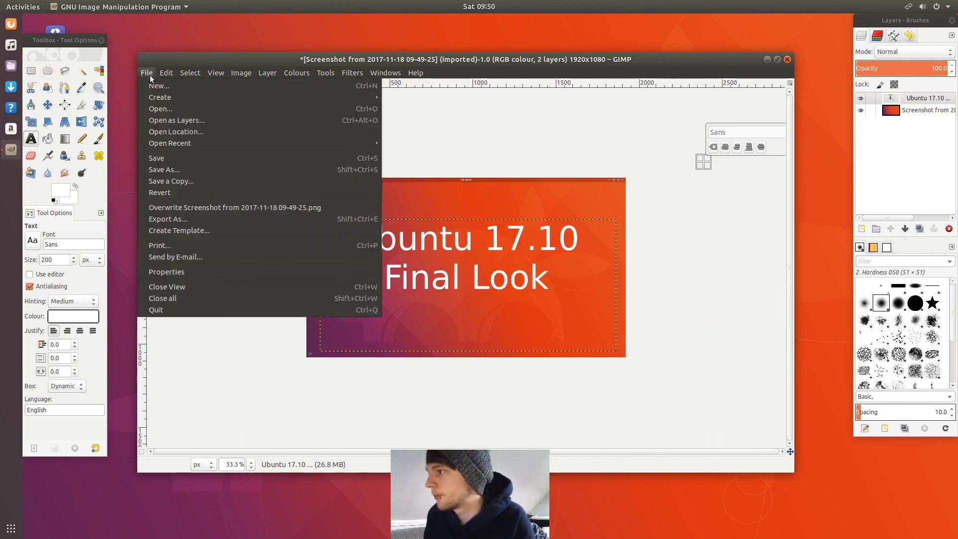
click(172, 217)
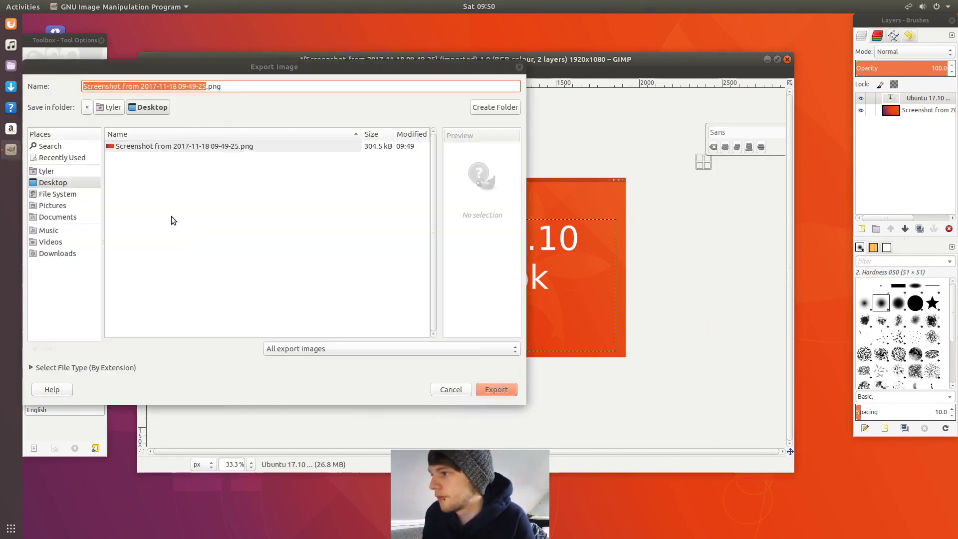
click(191, 145)
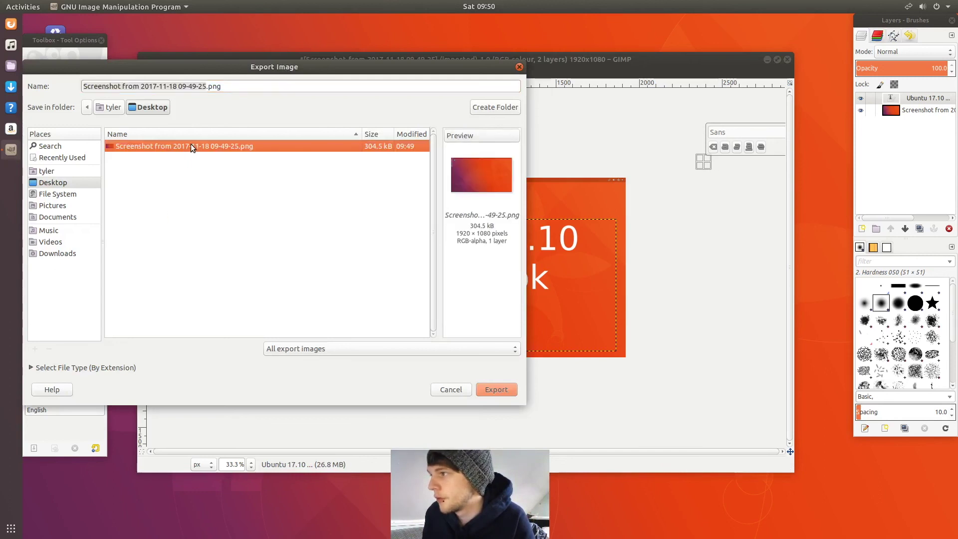
click(496, 389)
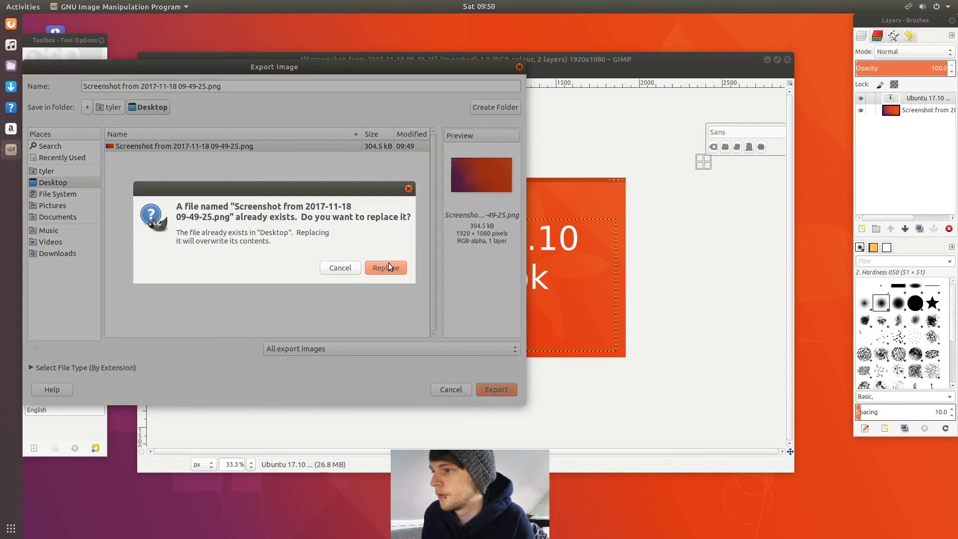
click(388, 265)
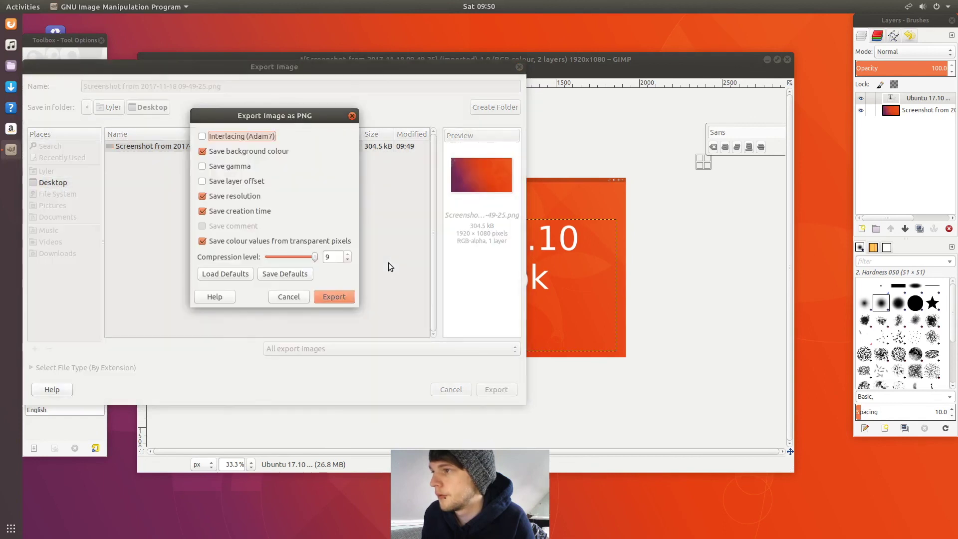
click(325, 294)
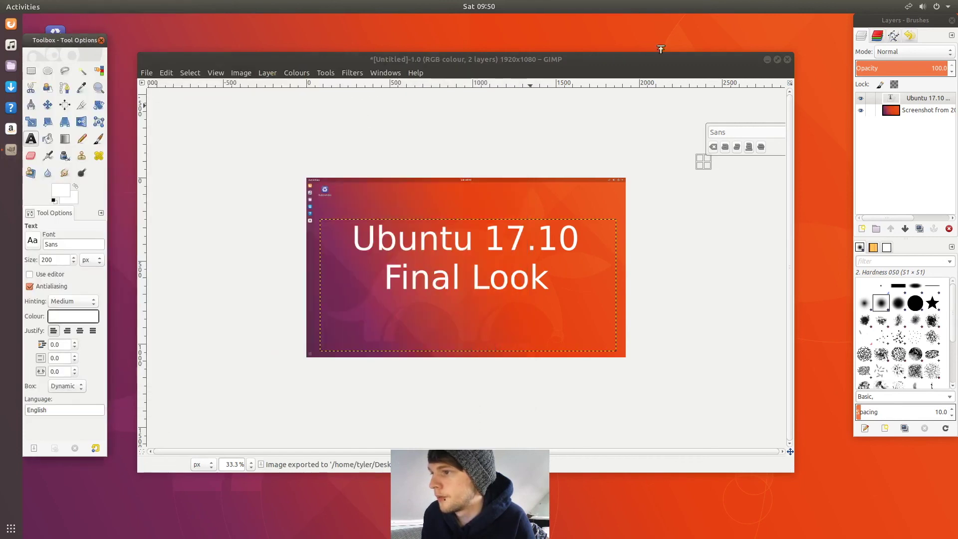
click(788, 60)
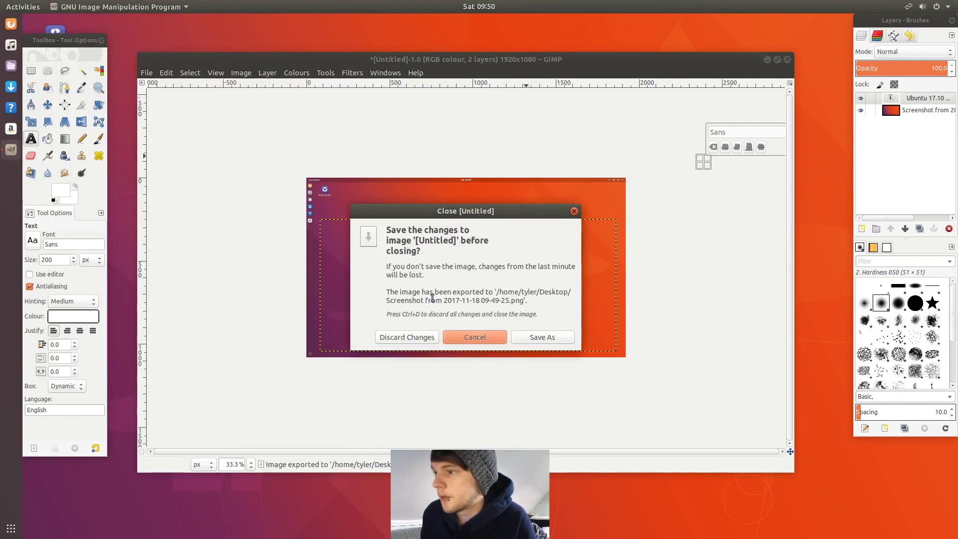
click(417, 337)
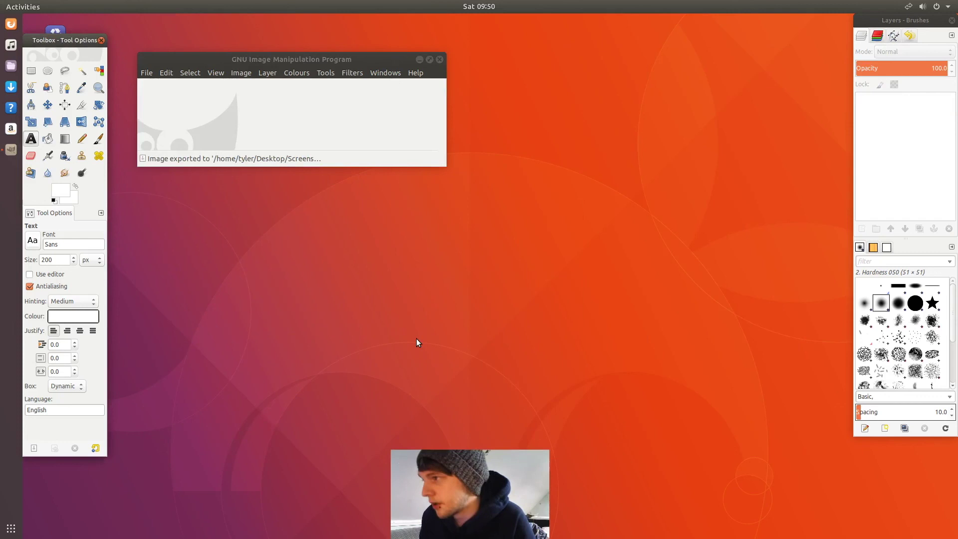